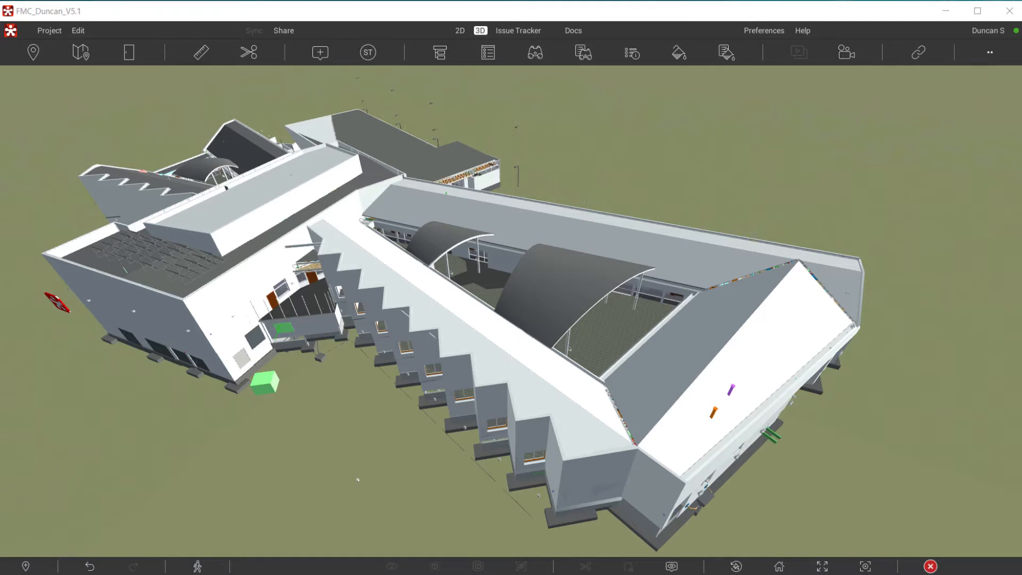
# Review the project settings export options and the reference image of them for the duncan test V5 project.
pyautogui.click(51, 34)
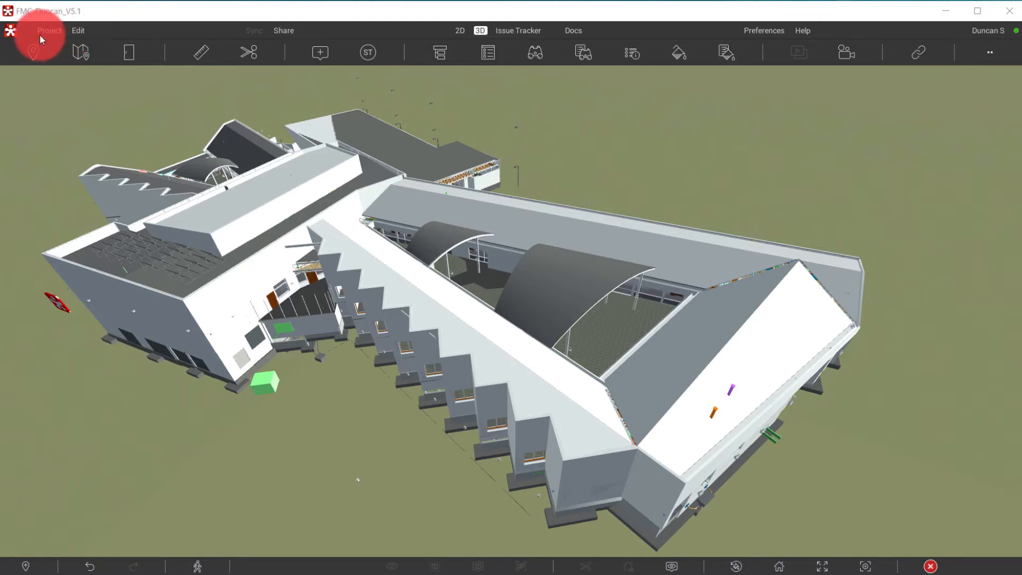
pyautogui.click(41, 34)
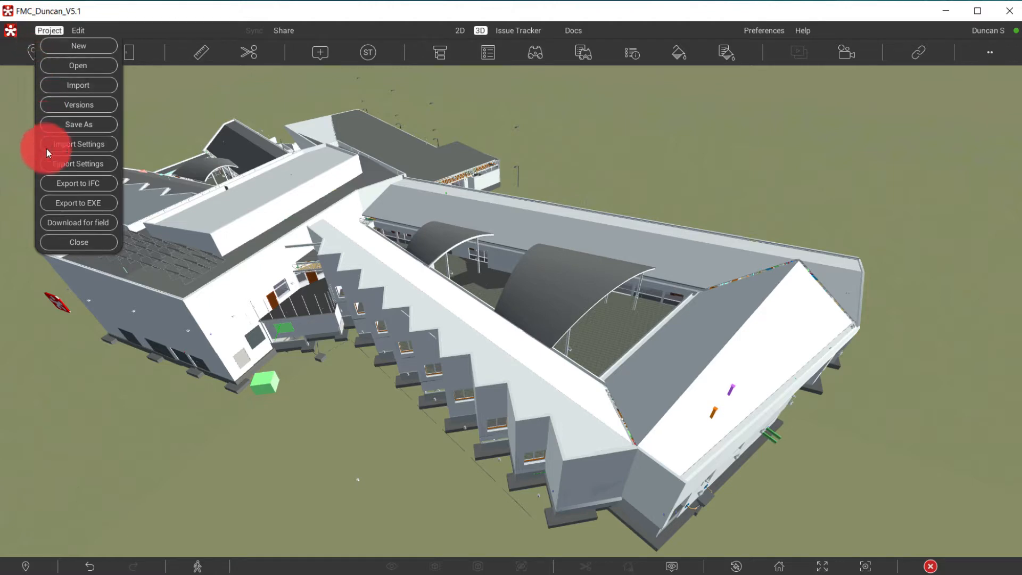
pyautogui.click(69, 163)
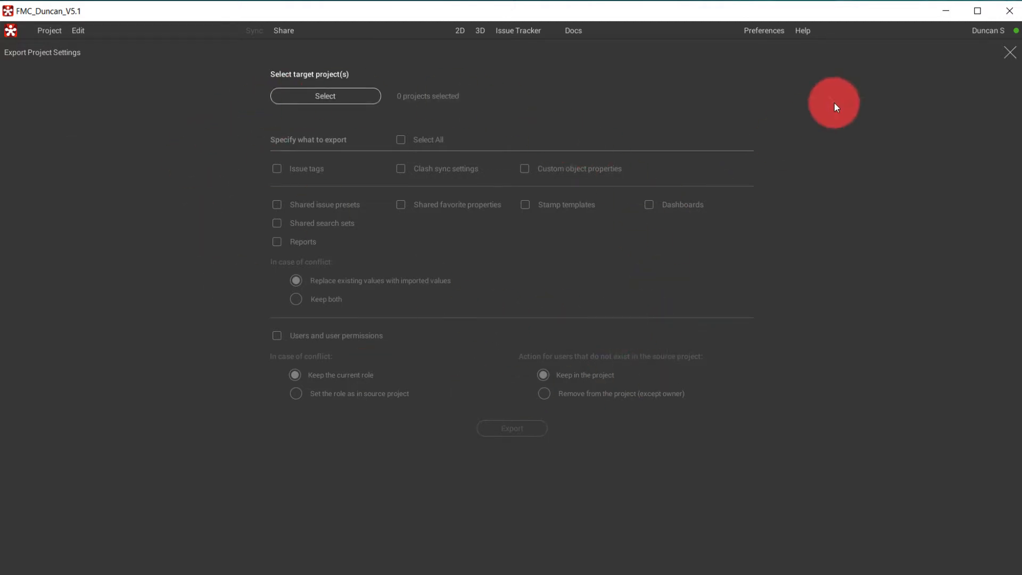
pyautogui.click(1010, 52)
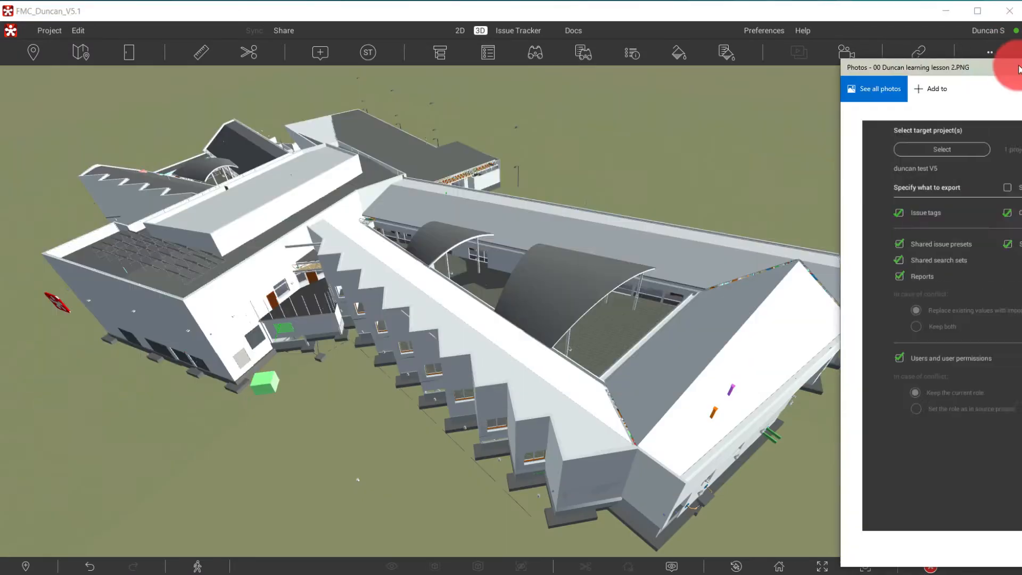
pyautogui.moveTo(1018, 68); pyautogui.dragTo(376, 40)
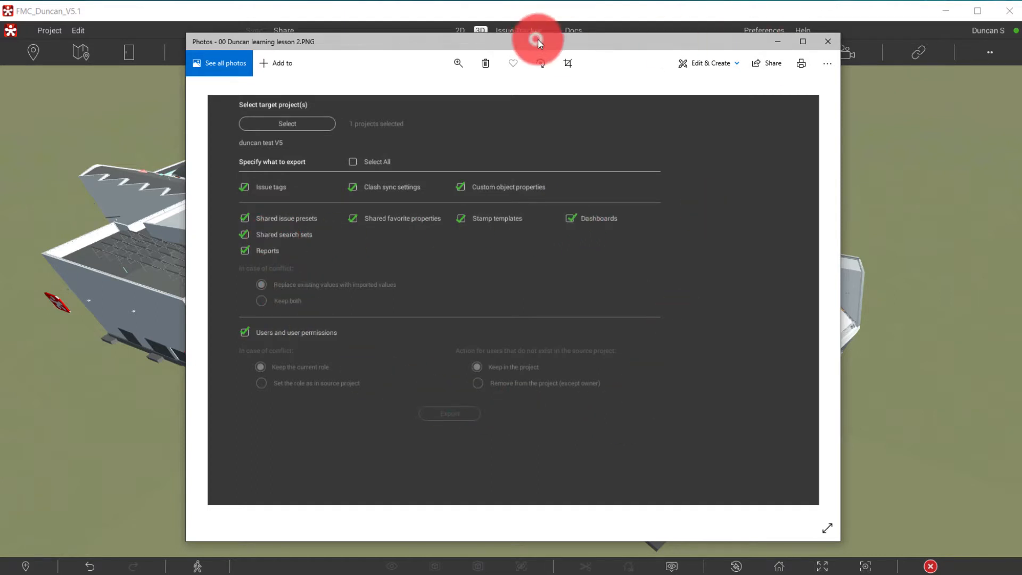
pyautogui.moveTo(539, 43); pyautogui.dragTo(1021, 46)
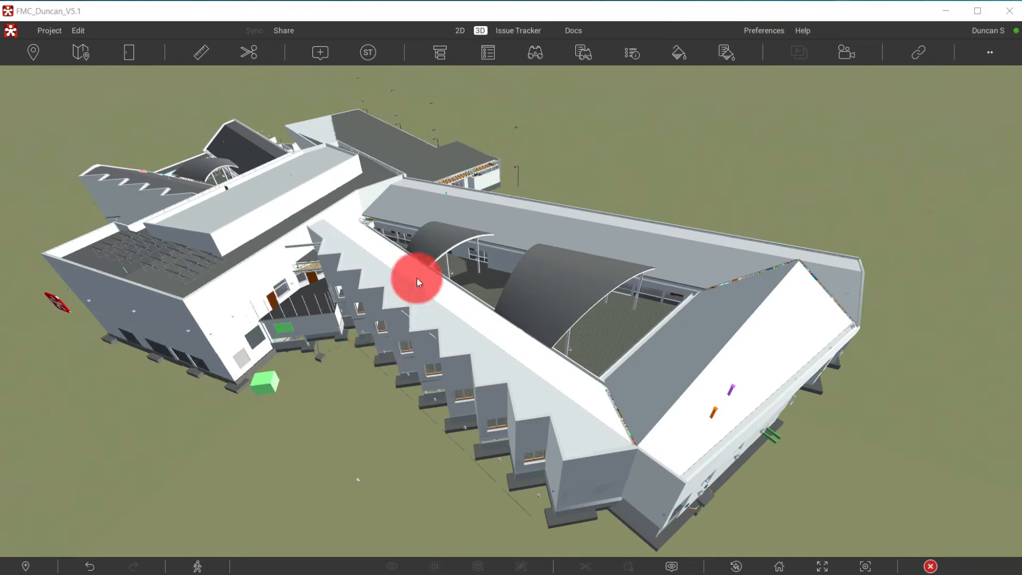
# Add a new issue tag named XYZ to the project's tags in the Issue Tracker.
pyautogui.click(509, 31)
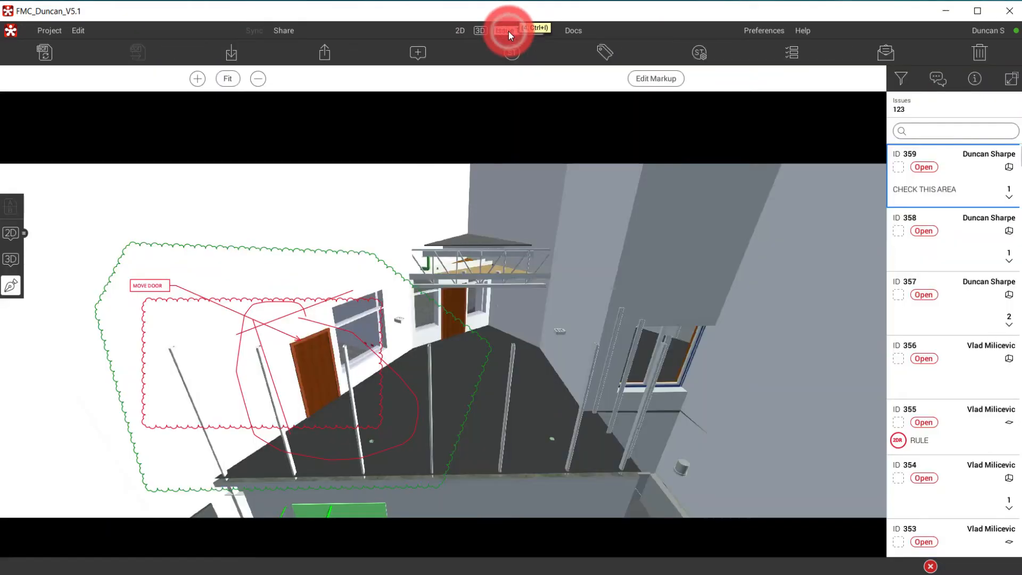
pyautogui.click(600, 50)
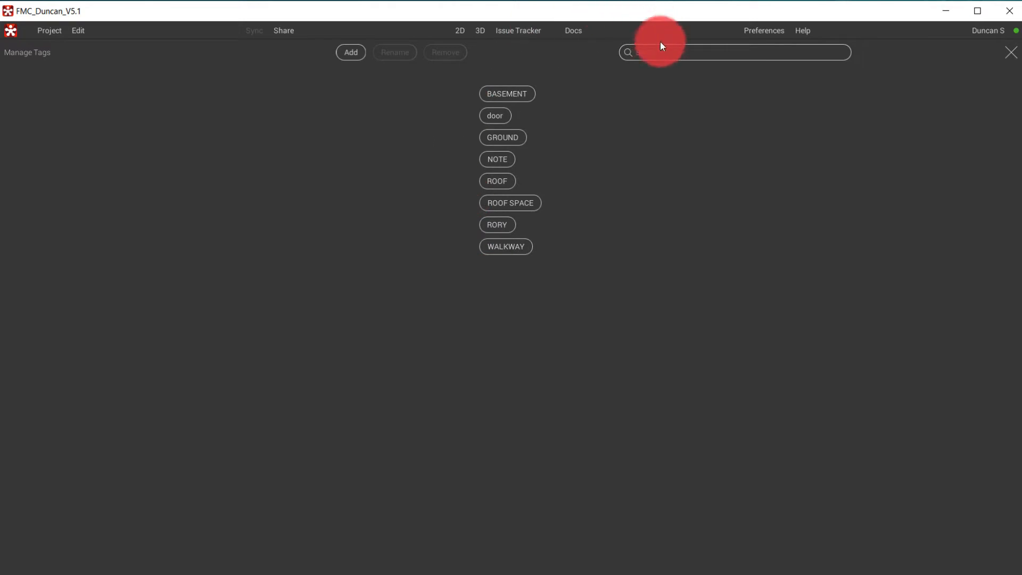
pyautogui.click(350, 52)
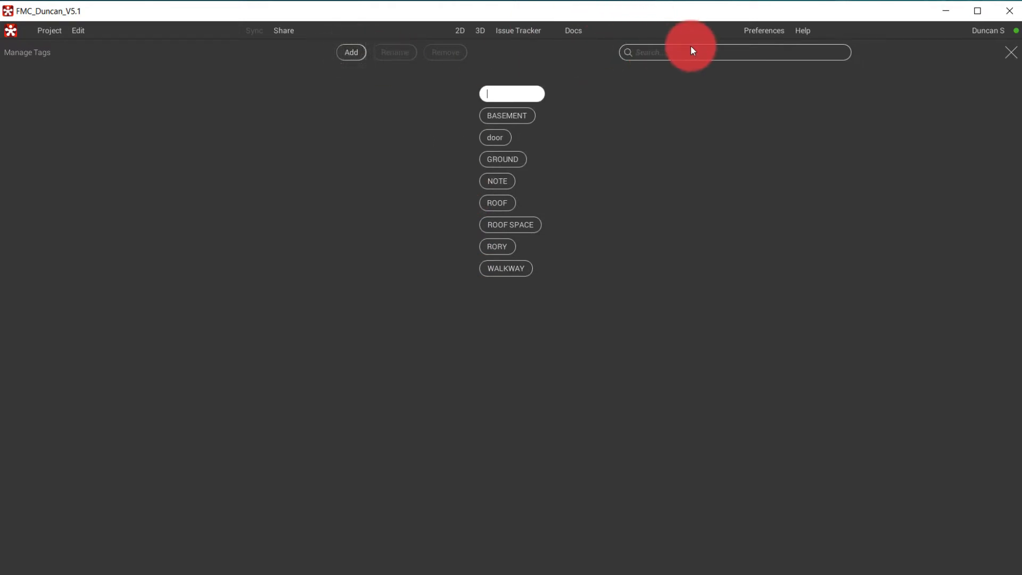
pyautogui.write('xyz')
pyautogui.press('BackSpace')
pyautogui.press('BackSpace')
pyautogui.press('BackSpace')
pyautogui.write('XYZ')
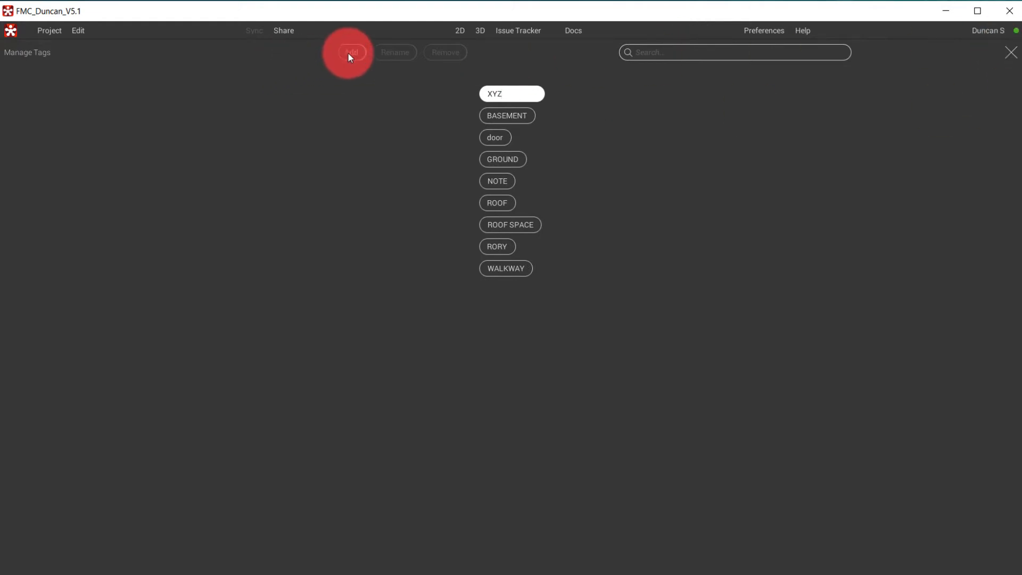
pyautogui.click(588, 85)
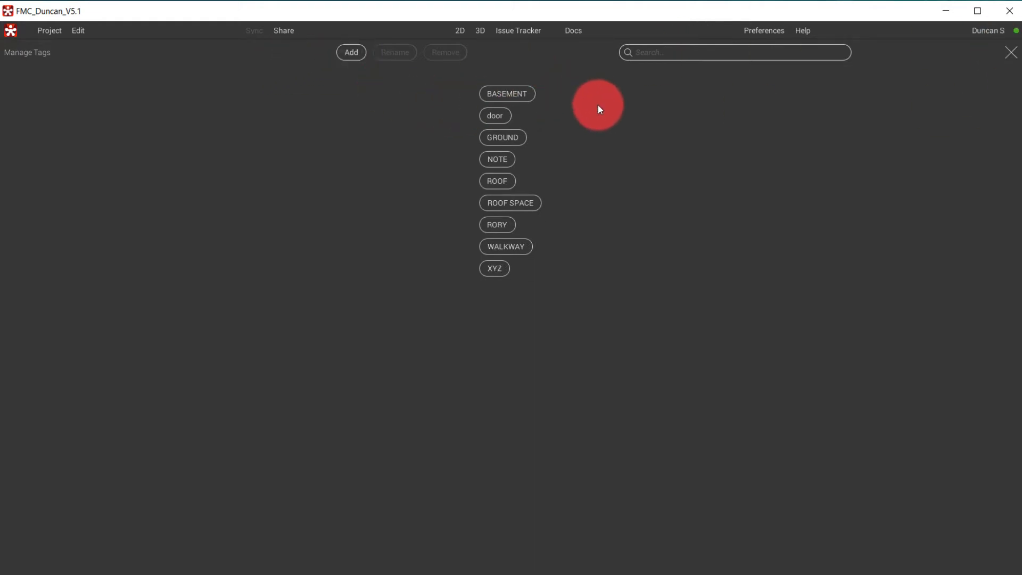
pyautogui.click(491, 116)
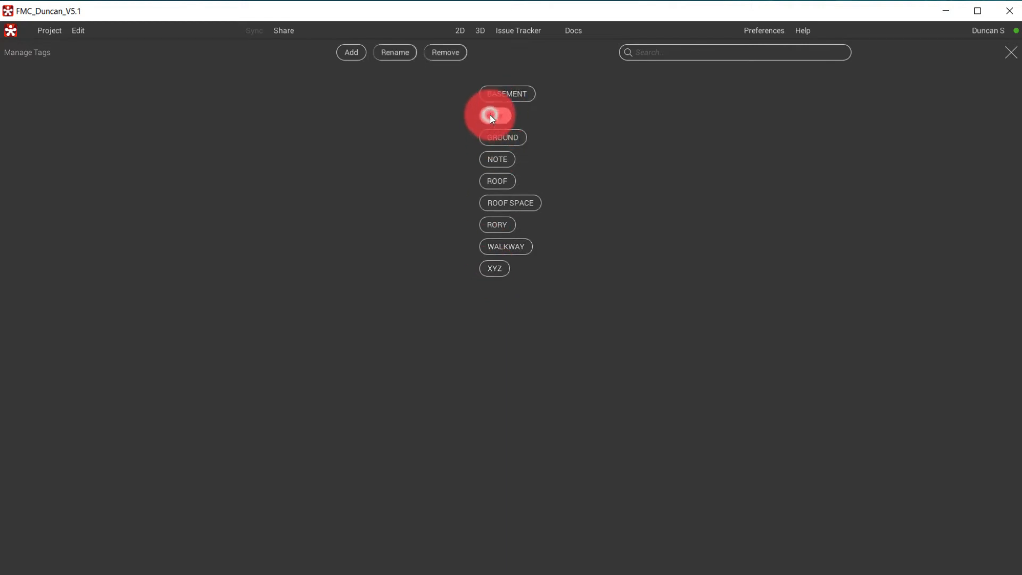
pyautogui.click(448, 51)
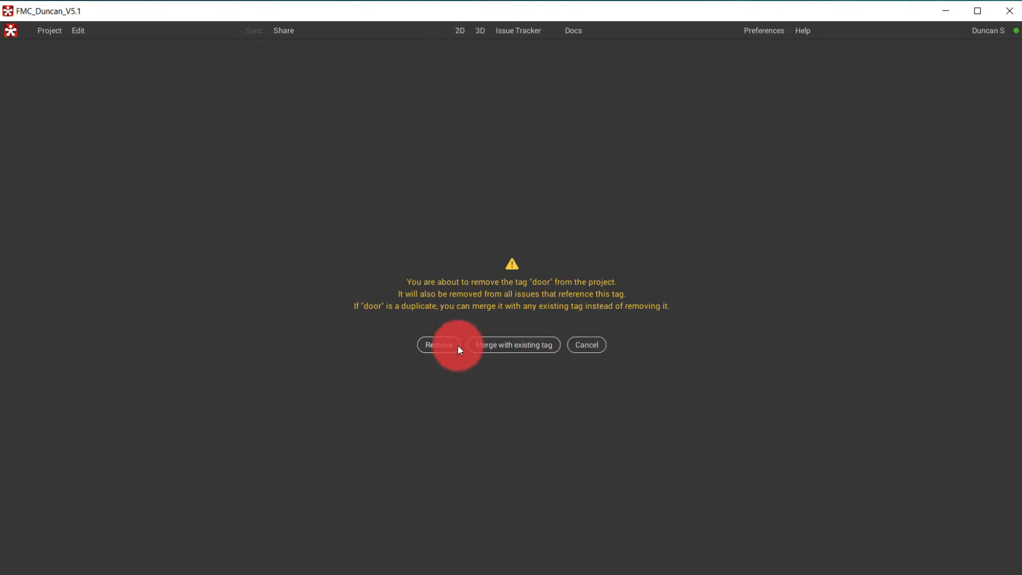
pyautogui.click(581, 347)
# Remove the XYZ tag from the project and close the tag management.
pyautogui.keyDown('ctrl'); pyautogui.click(499, 266); pyautogui.keyUp('ctrl')
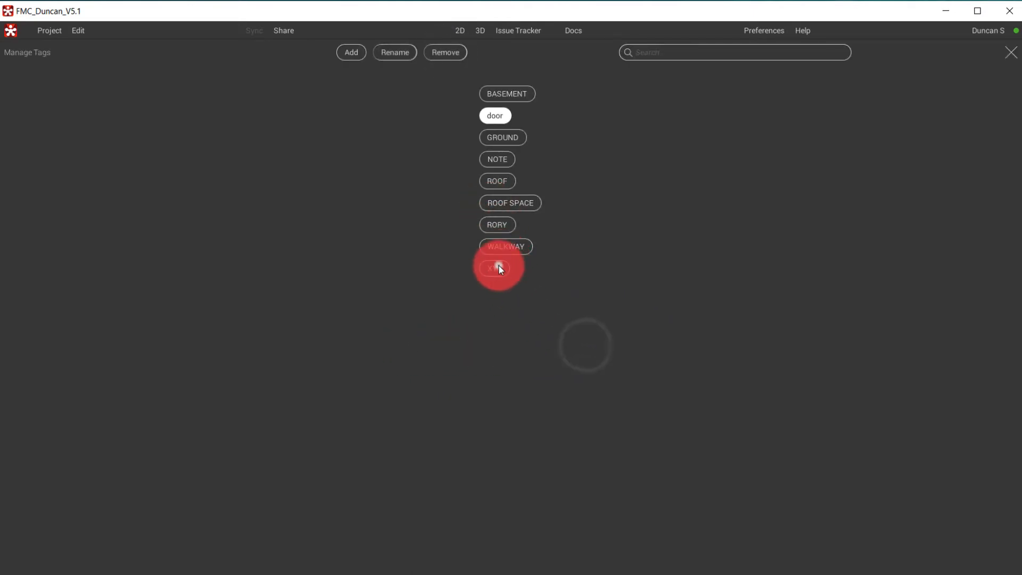
pyautogui.keyDown('ctrl'); pyautogui.click(484, 111); pyautogui.keyUp('ctrl')
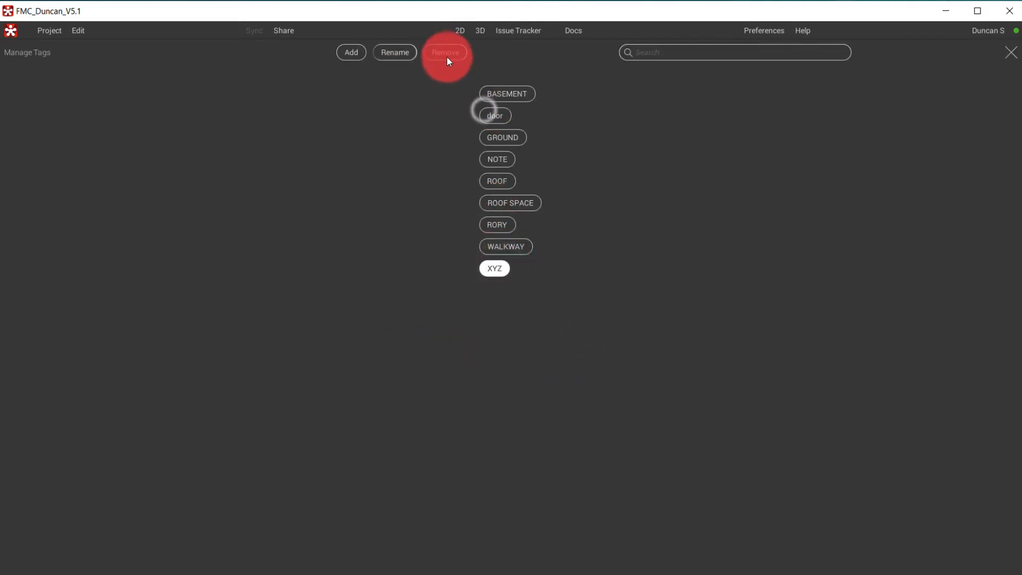
pyautogui.click(445, 53)
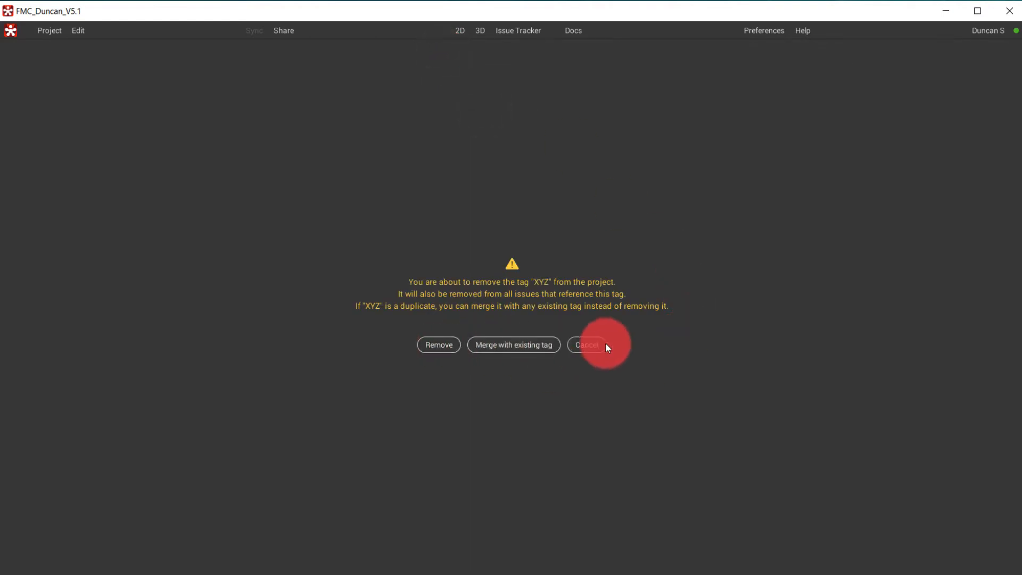
pyautogui.click(440, 345)
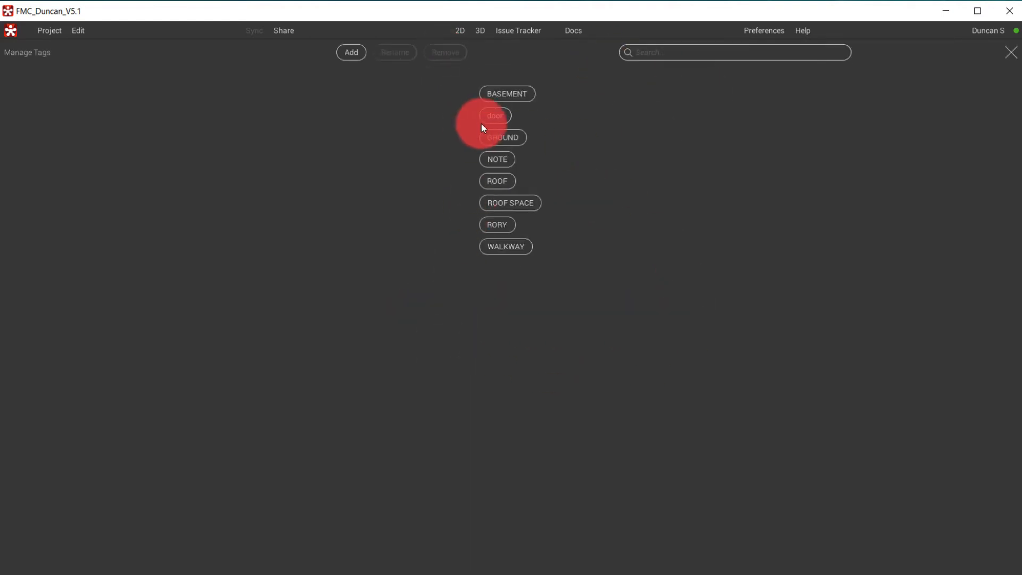
pyautogui.click(1012, 52)
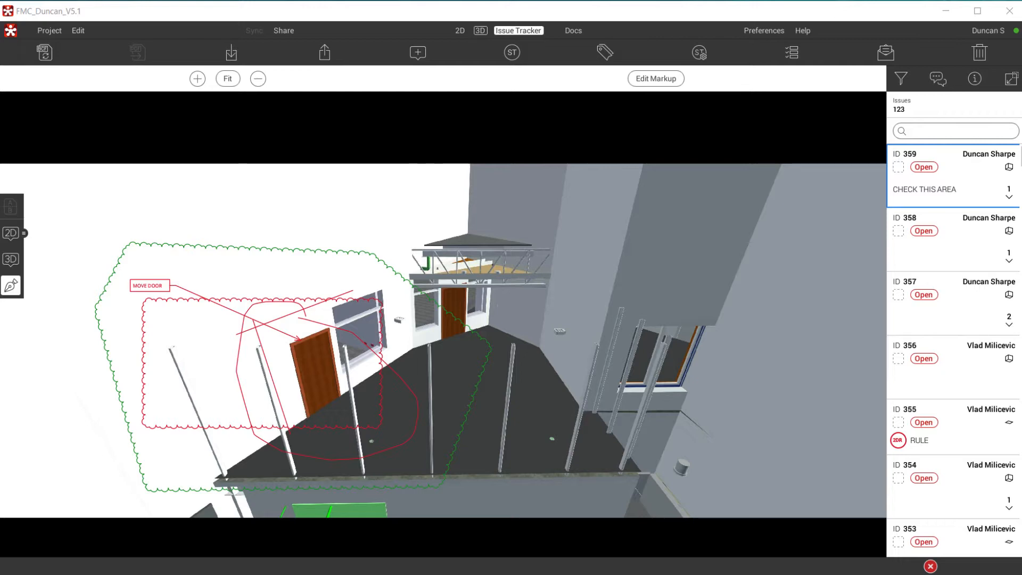
# Review the reference images of the clash sync settings and the custom object properties, closing each one.
pyautogui.moveTo(0, 160); pyautogui.dragTo(597, 47)
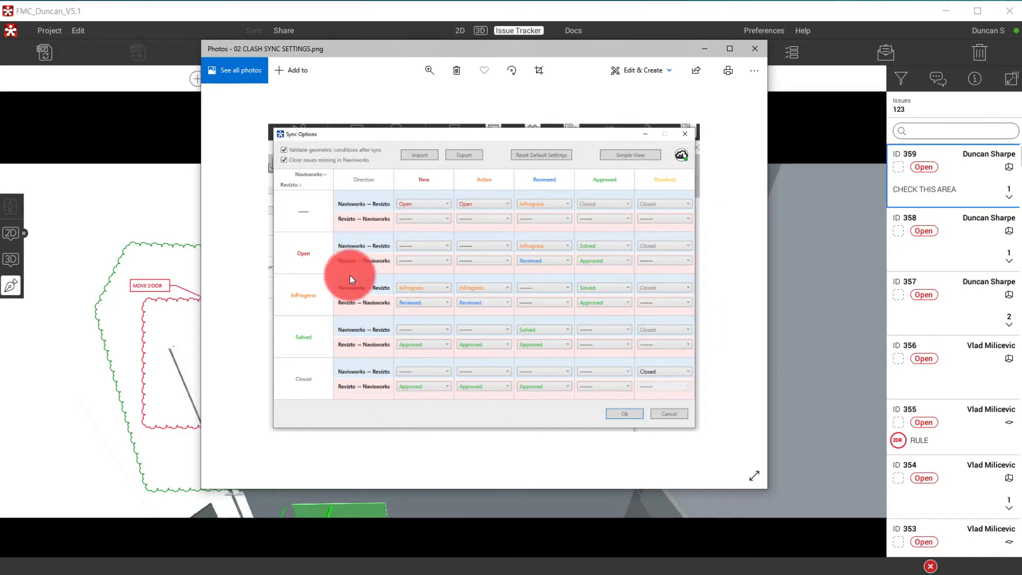
pyautogui.click(756, 50)
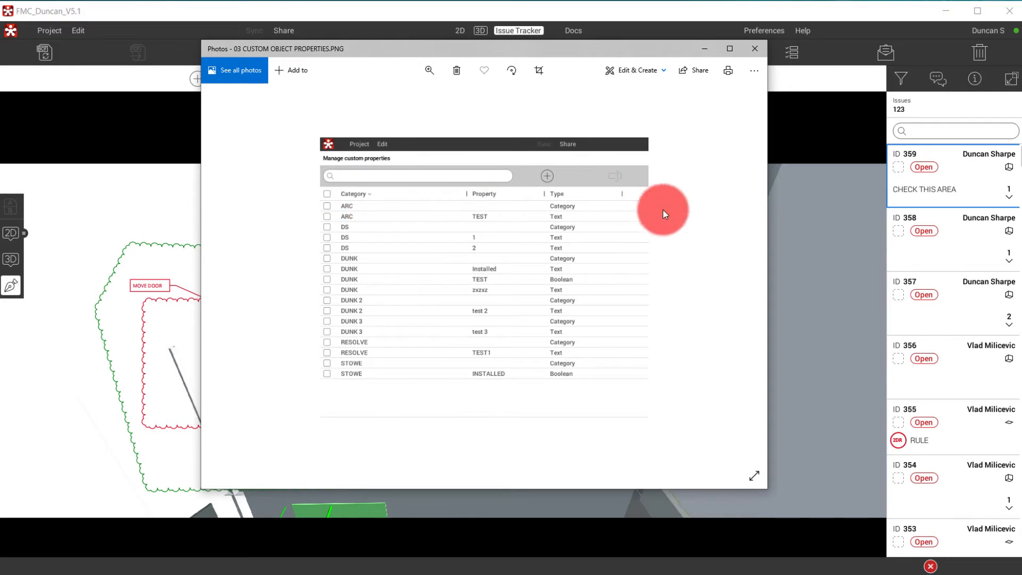
pyautogui.click(758, 48)
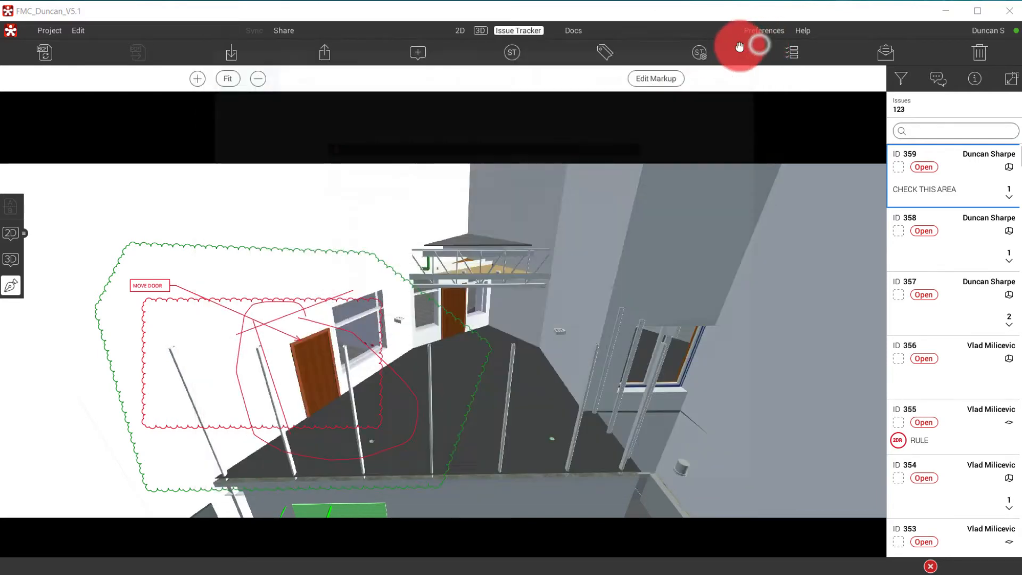
# In the 3D view, inspect the properties of the sawtooth-edged roof and review the project's list of custom properties.
pyautogui.click(478, 34)
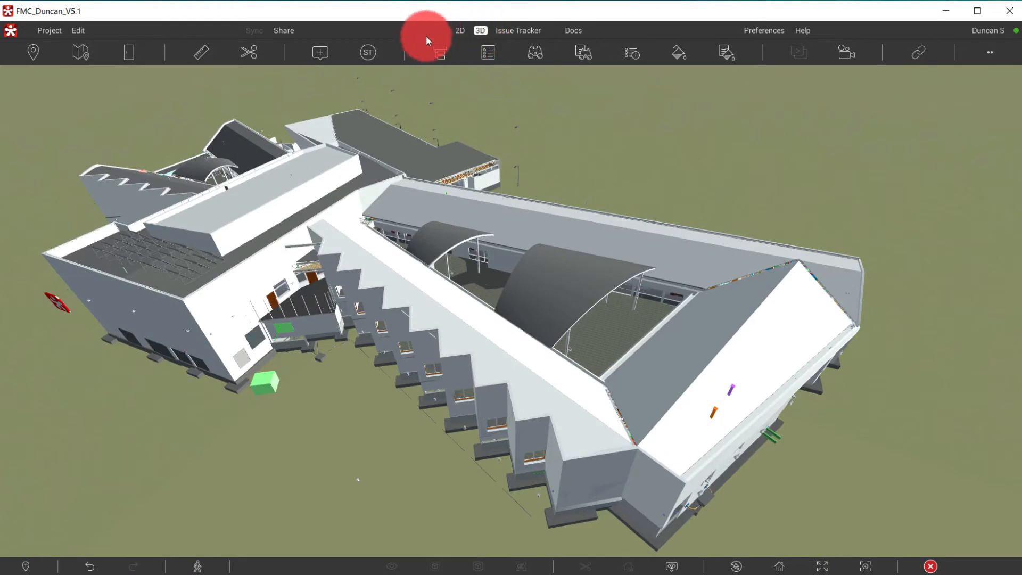
pyautogui.click(481, 55)
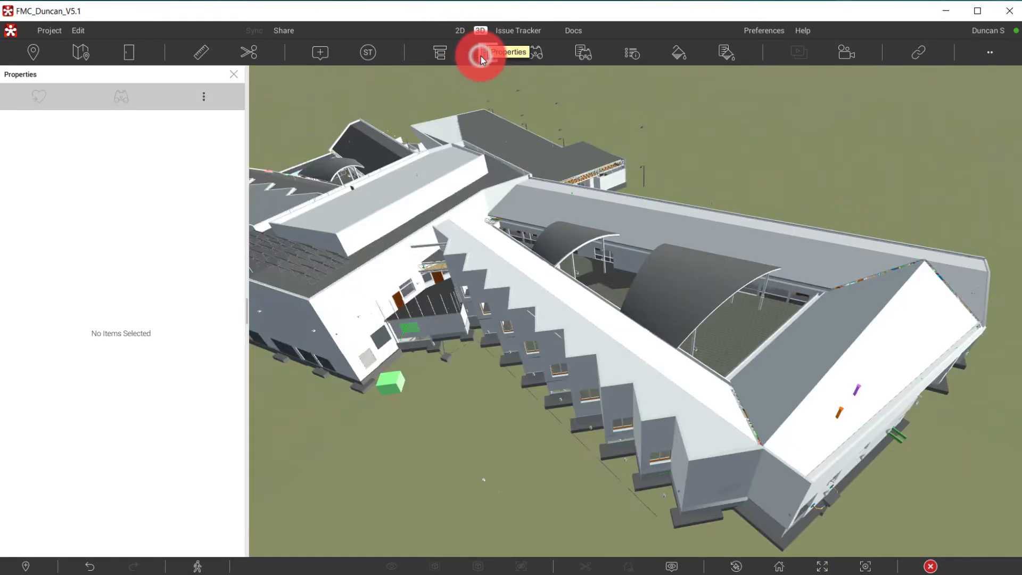
pyautogui.click(194, 85)
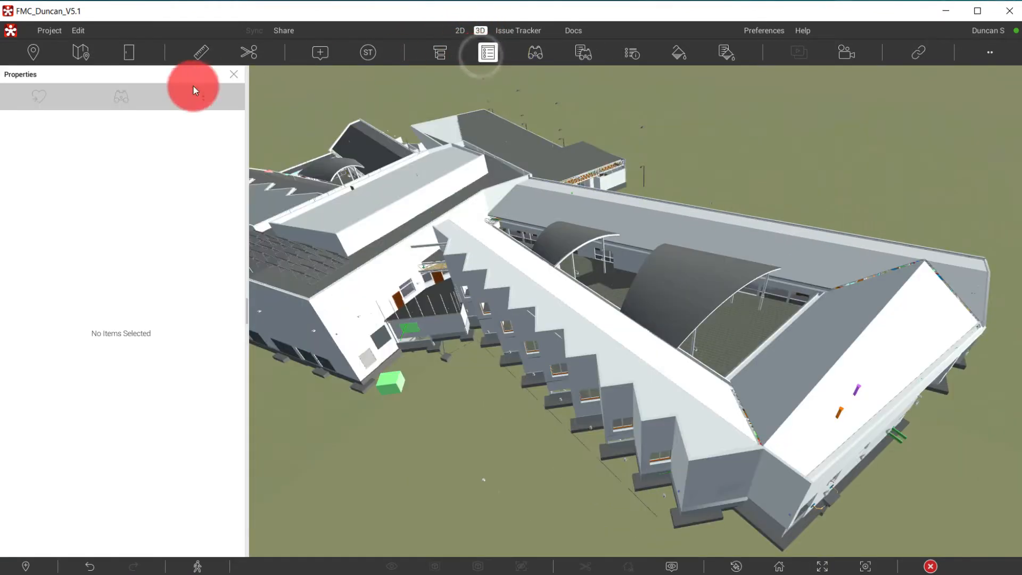
pyautogui.click(375, 225)
pyautogui.click(552, 309)
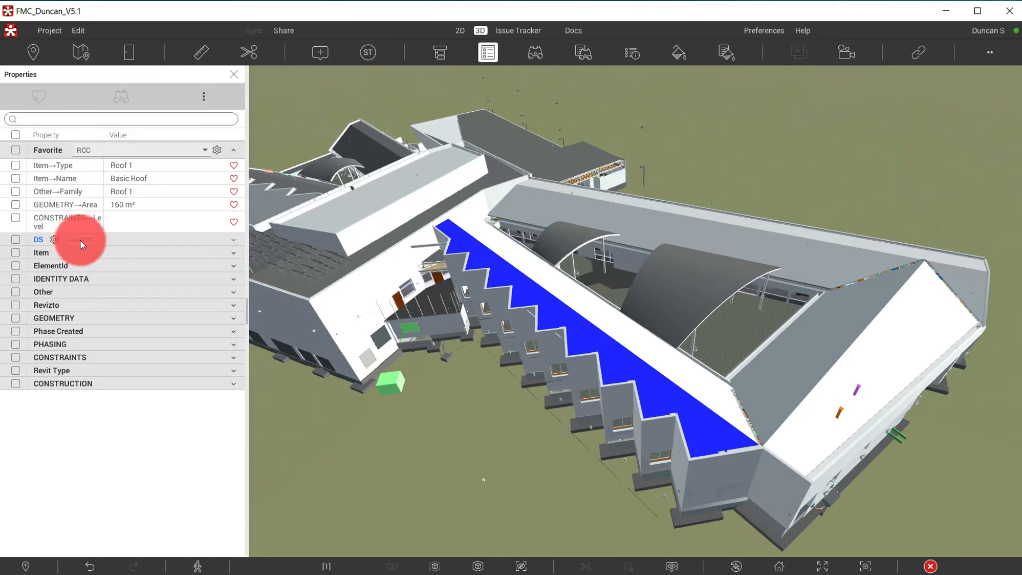
pyautogui.click(204, 96)
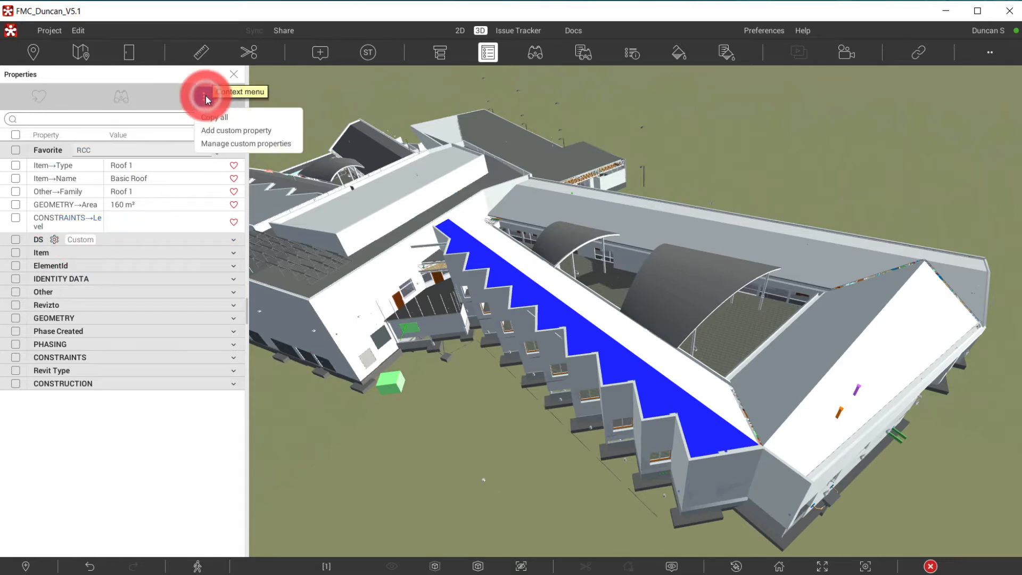
pyautogui.click(221, 148)
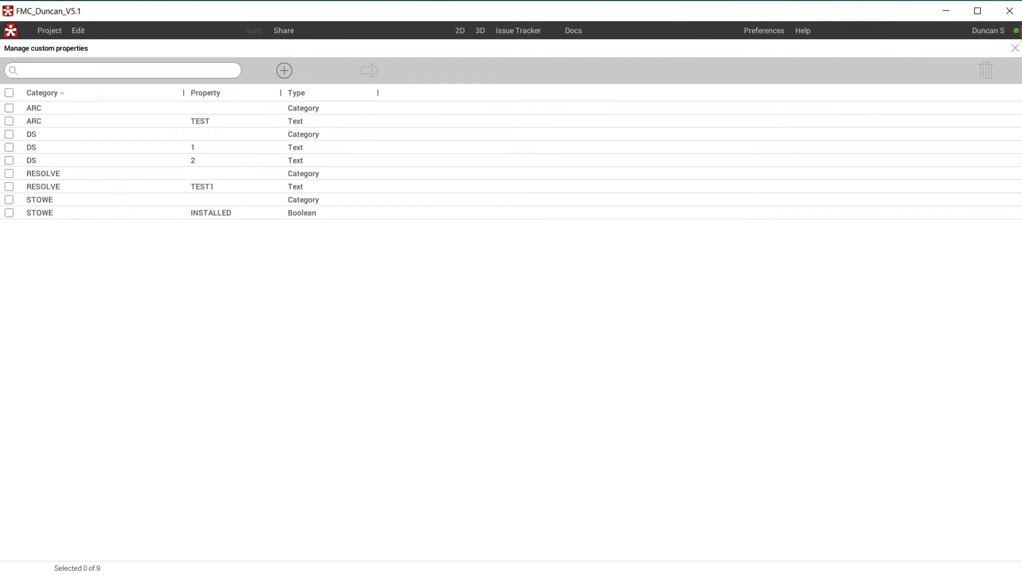
pyautogui.click(1015, 48)
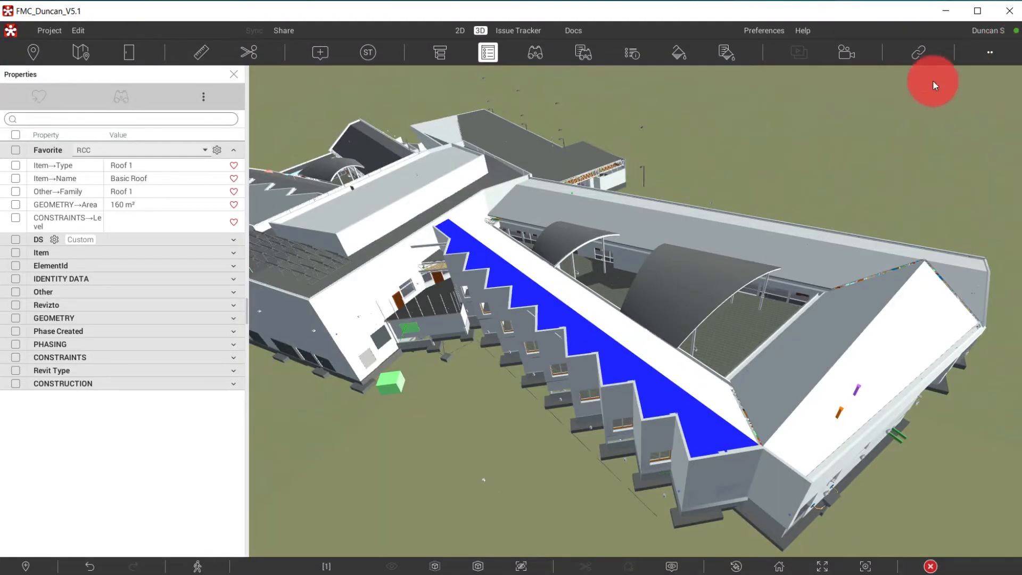
# Expand the Issue Tracker to show filters, chat and issue details, and apply the All issues filter preset.
pyautogui.moveTo(521, 216)
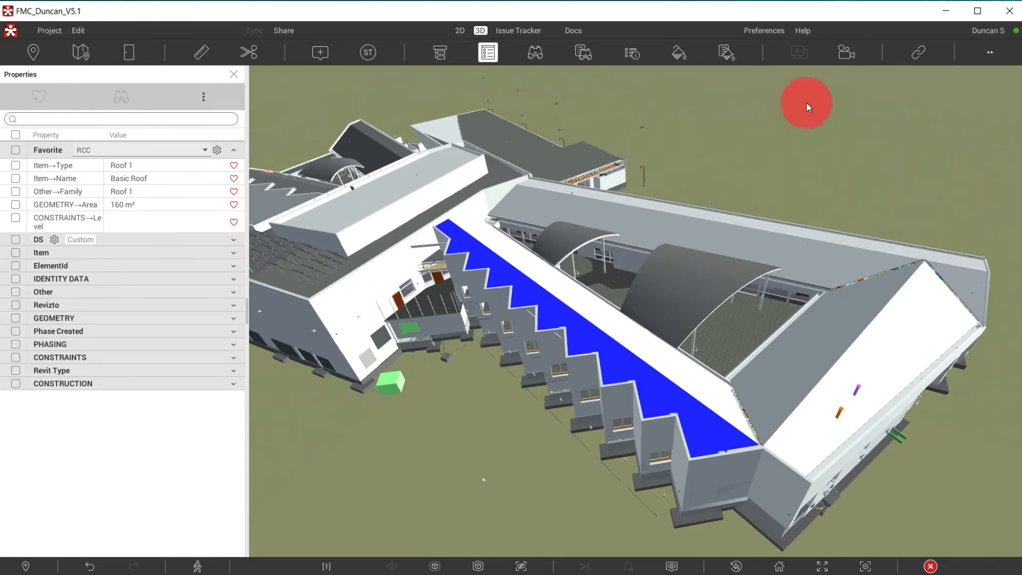
pyautogui.click(511, 30)
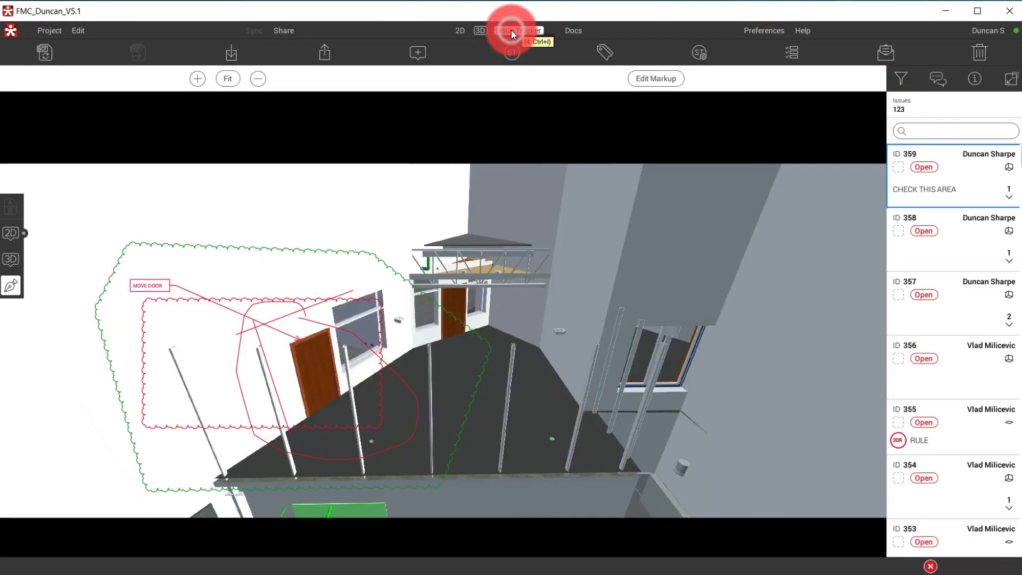
pyautogui.click(1012, 83)
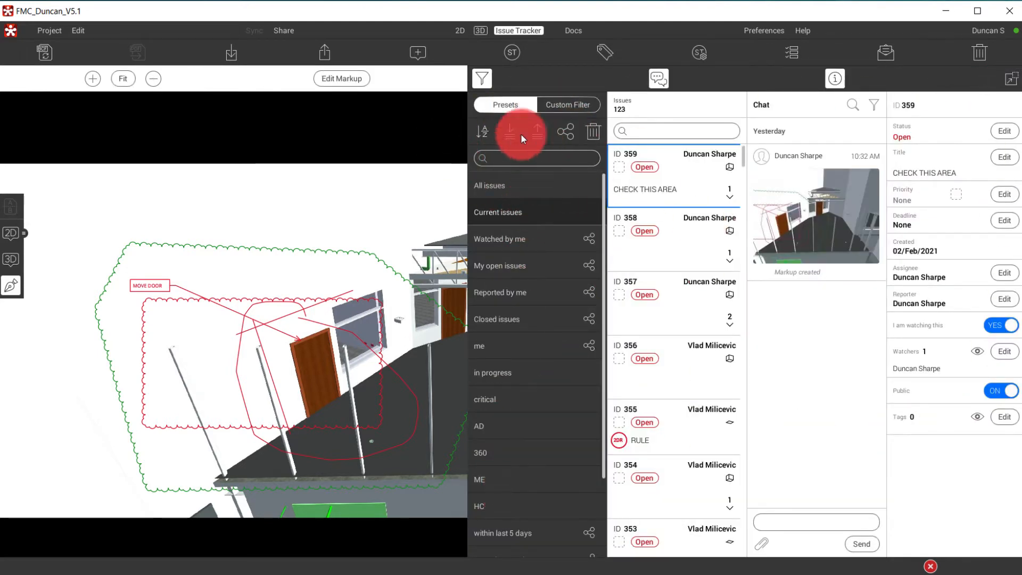
pyautogui.click(500, 104)
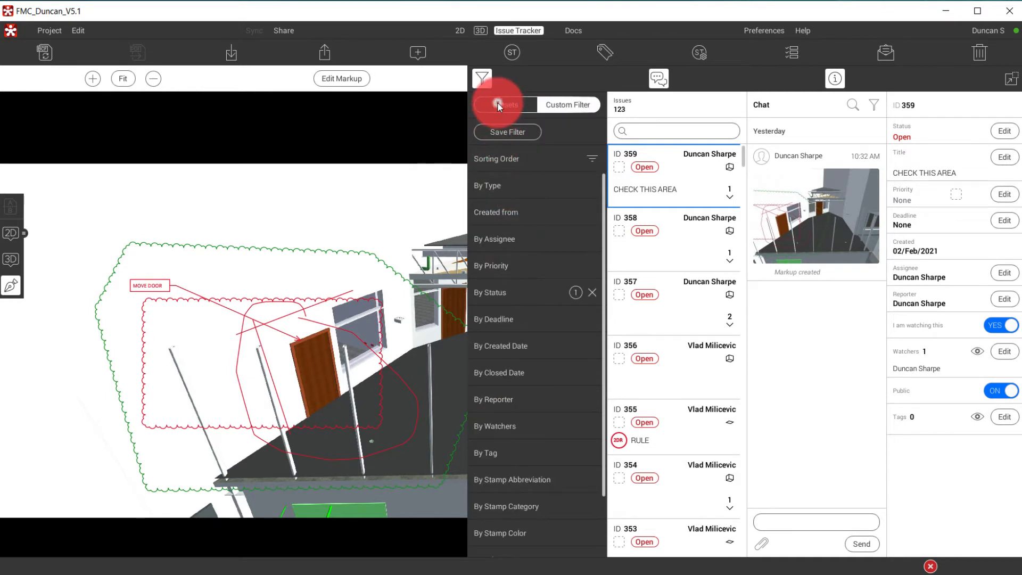
pyautogui.click(498, 105)
pyautogui.click(490, 185)
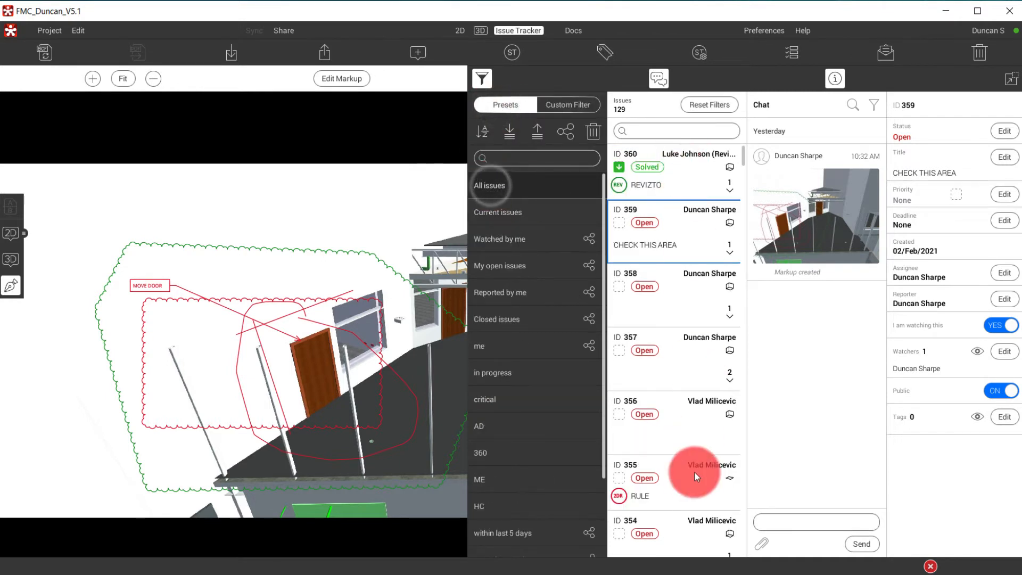
pyautogui.click(495, 381)
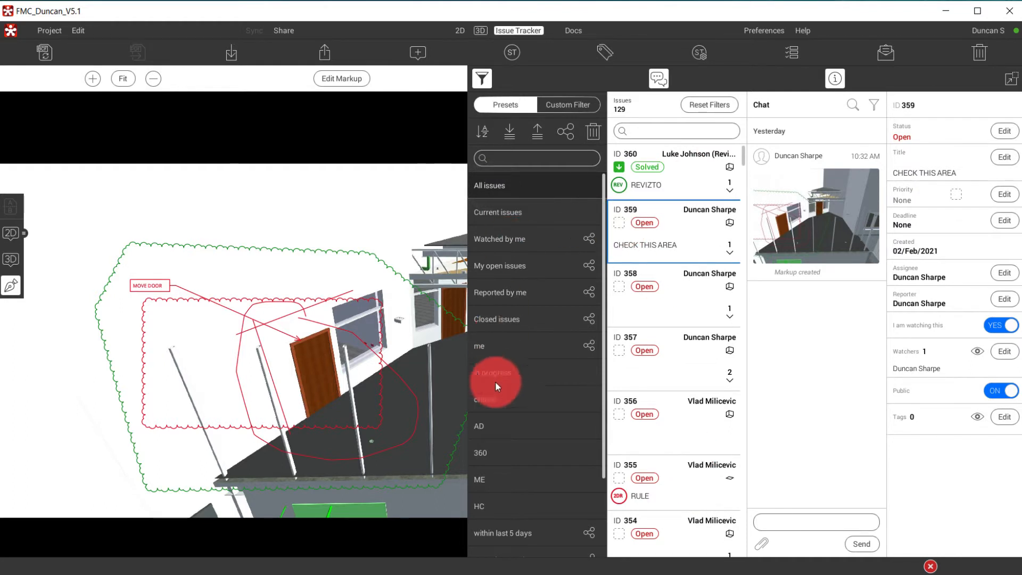
pyautogui.click(561, 91)
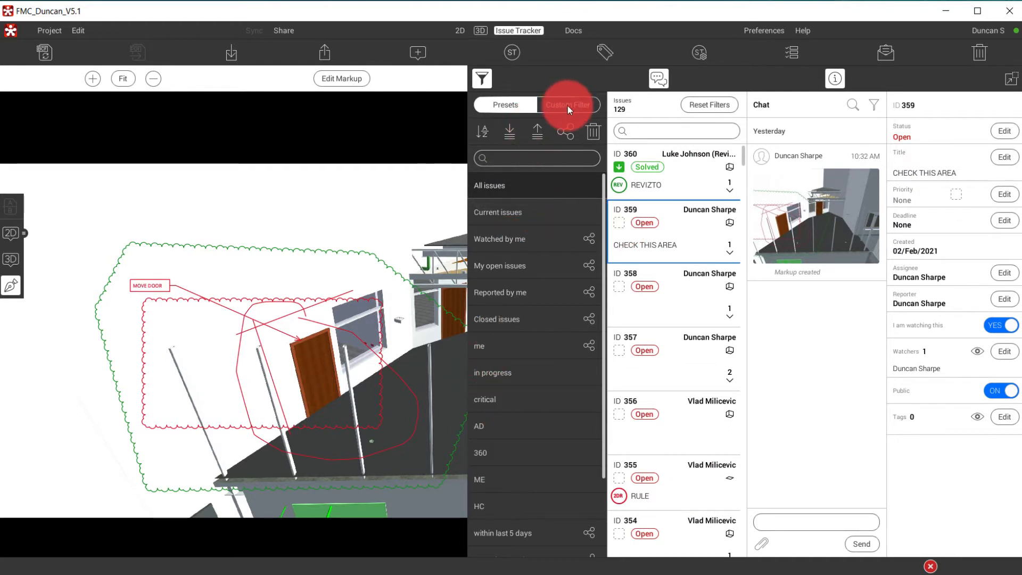
# Filter the issues by the FIRE stamp abbreviation and save the custom filter as a new preset named FIRE.
pyautogui.click(568, 105)
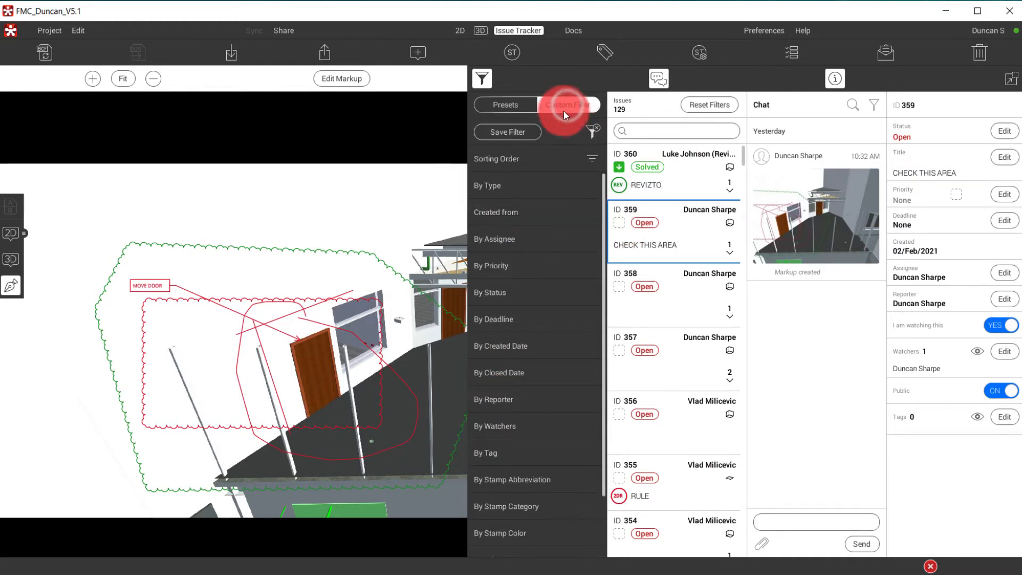
pyautogui.click(499, 481)
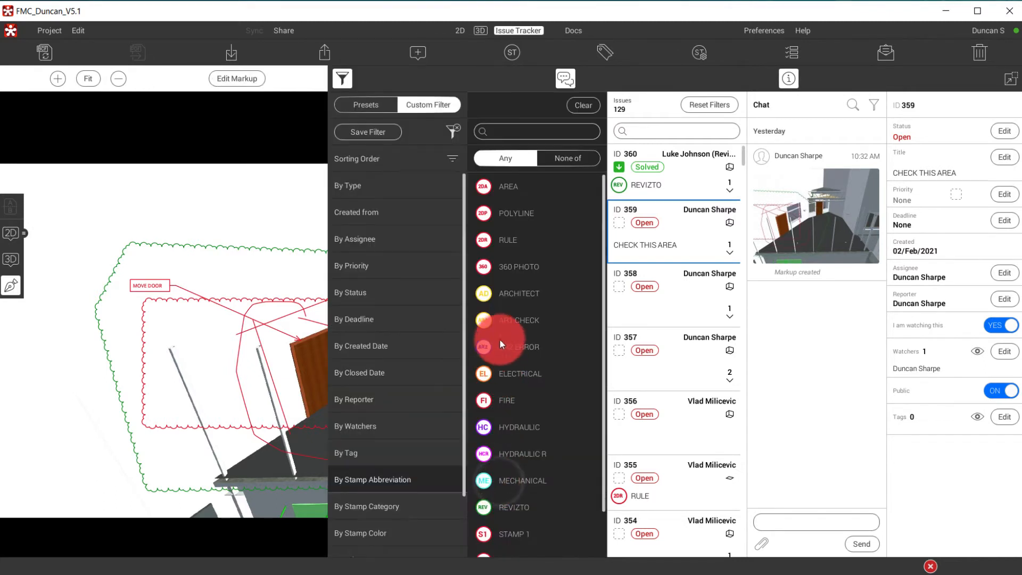
pyautogui.scroll(-2, 514, 306)
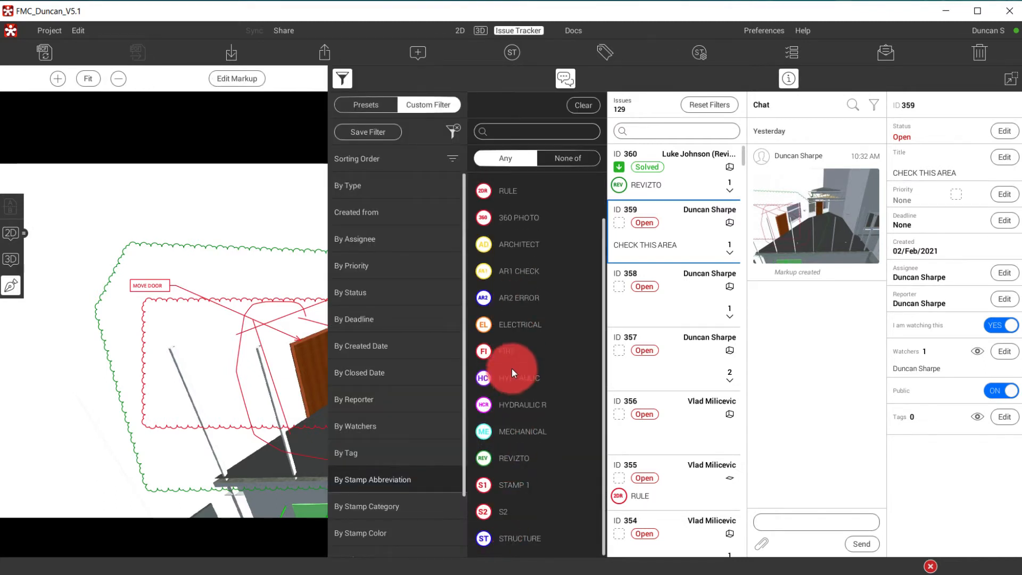
pyautogui.click(489, 349)
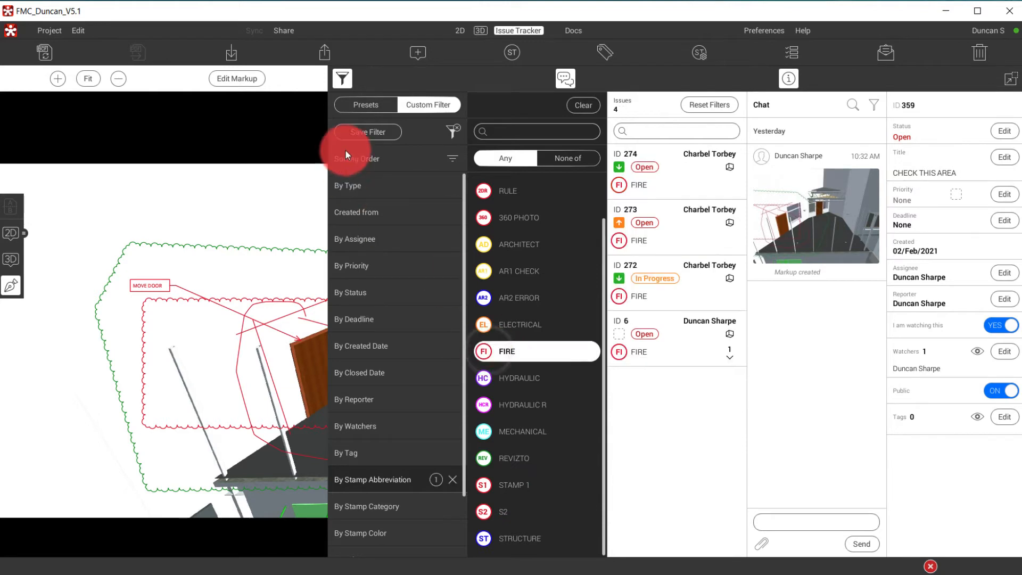
pyautogui.click(367, 131)
pyautogui.click(457, 290)
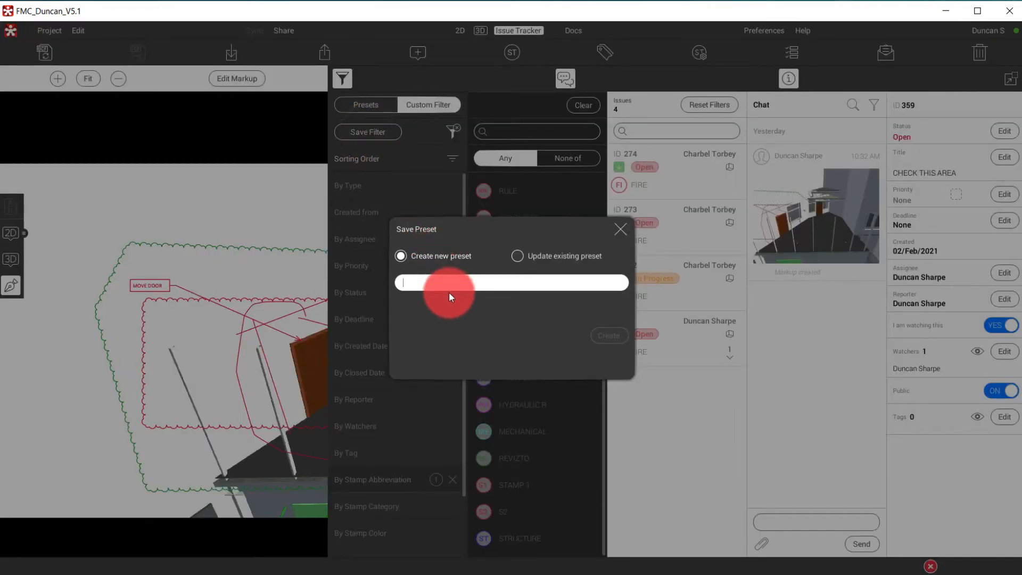
pyautogui.write('FIRE')
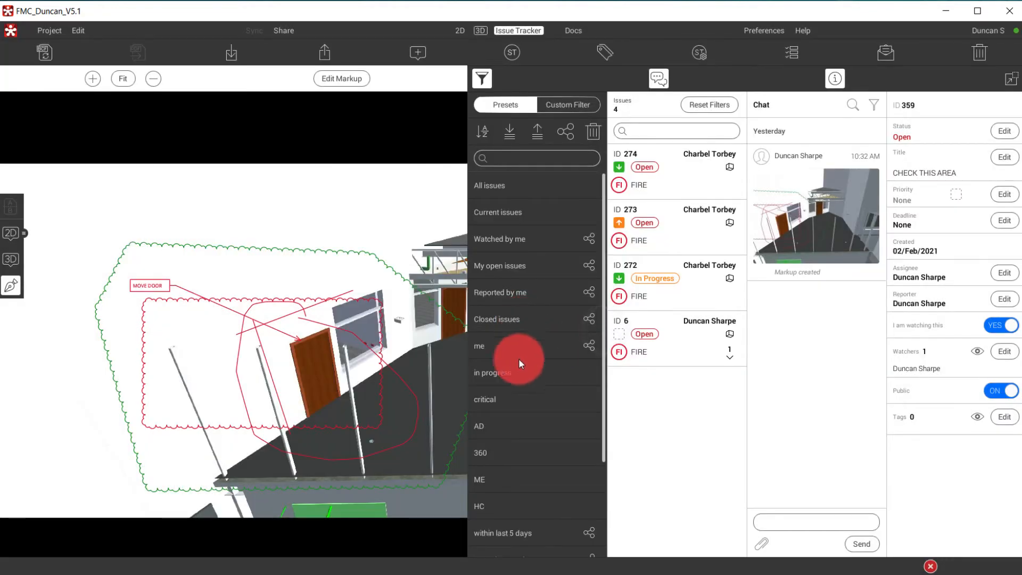
# Share the FIRE filter preset with the project and apply the sharing change.
pyautogui.scroll(-3, 529, 435)
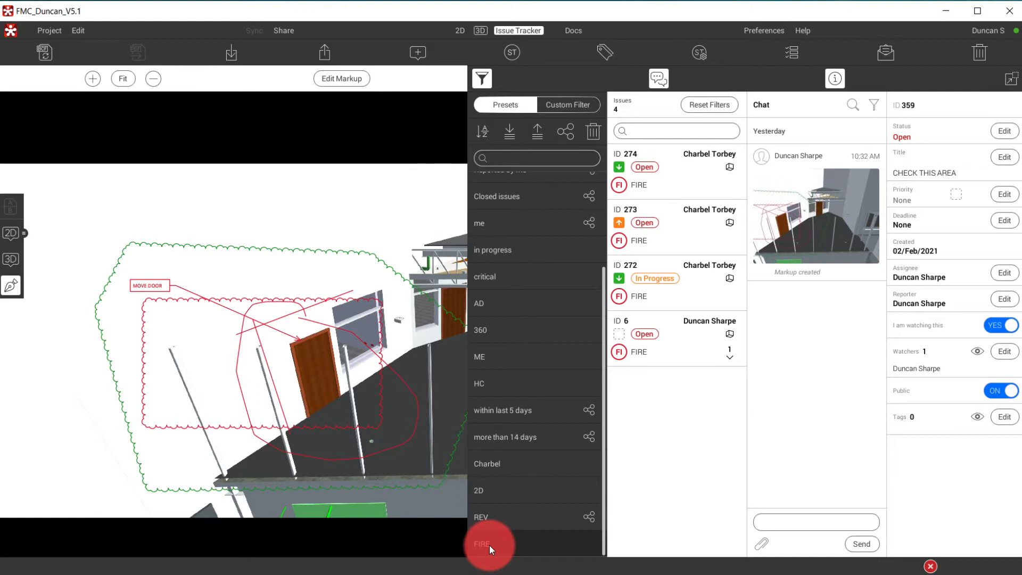
pyautogui.click(566, 132)
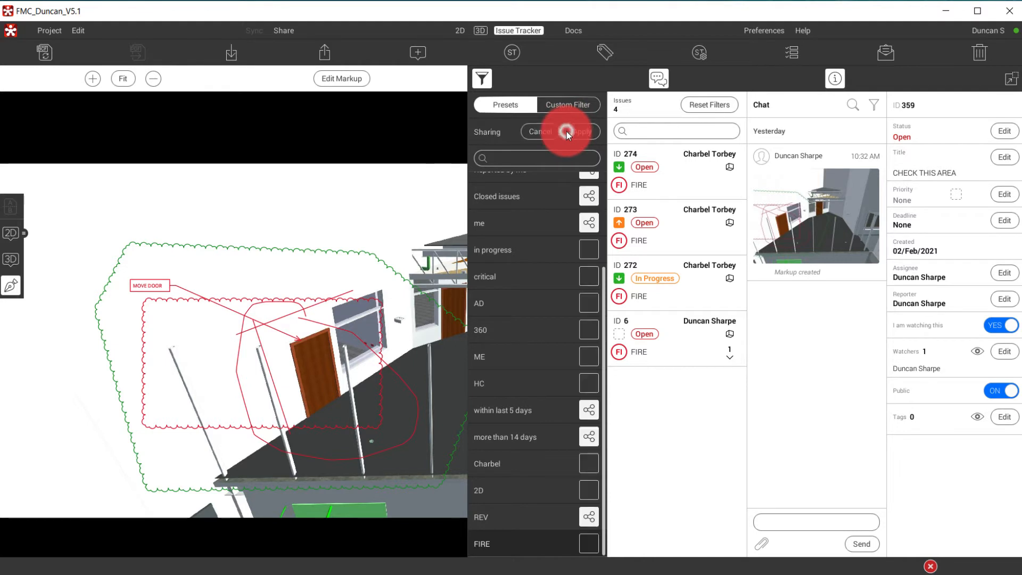
pyautogui.click(589, 542)
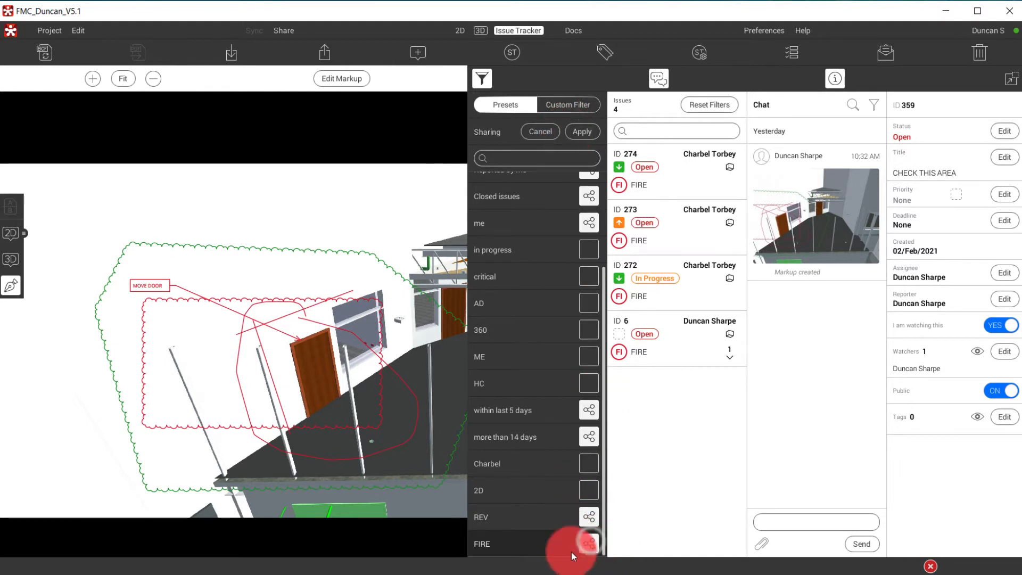
pyautogui.click(582, 131)
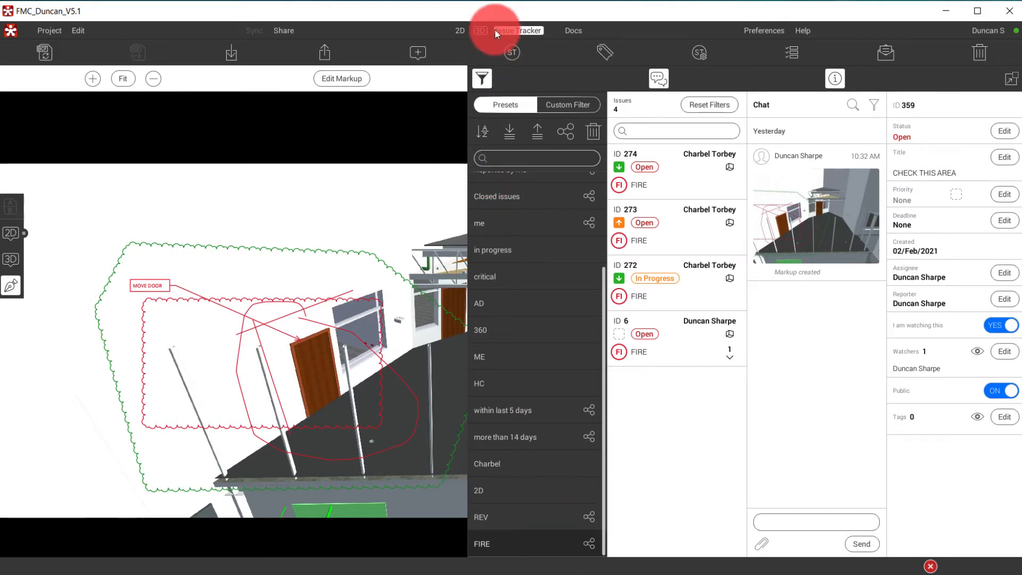
# Return to the 3D view and switch the selected roof's favorite properties to the Default preset.
pyautogui.click(477, 30)
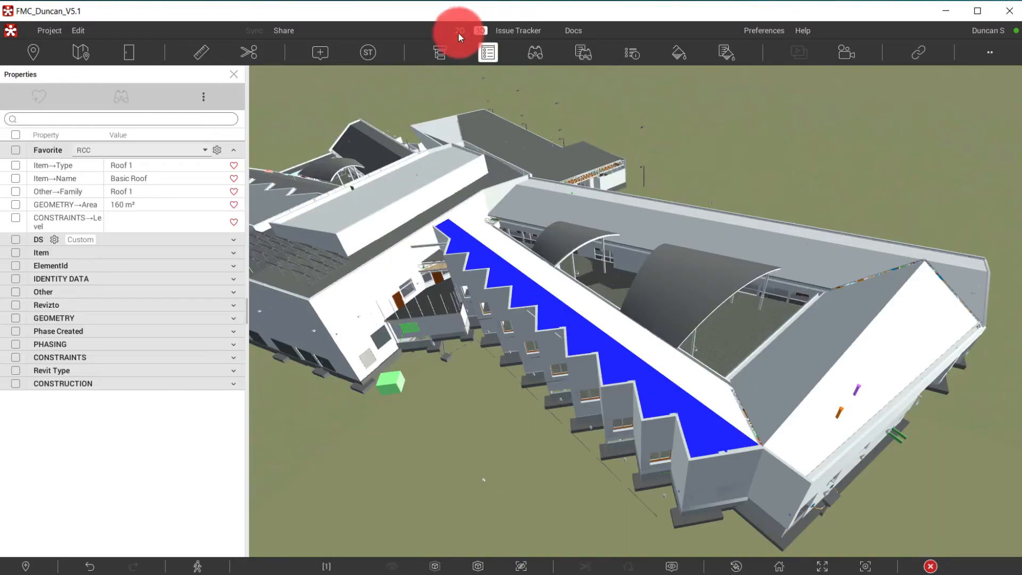
pyautogui.click(488, 52)
pyautogui.click(487, 51)
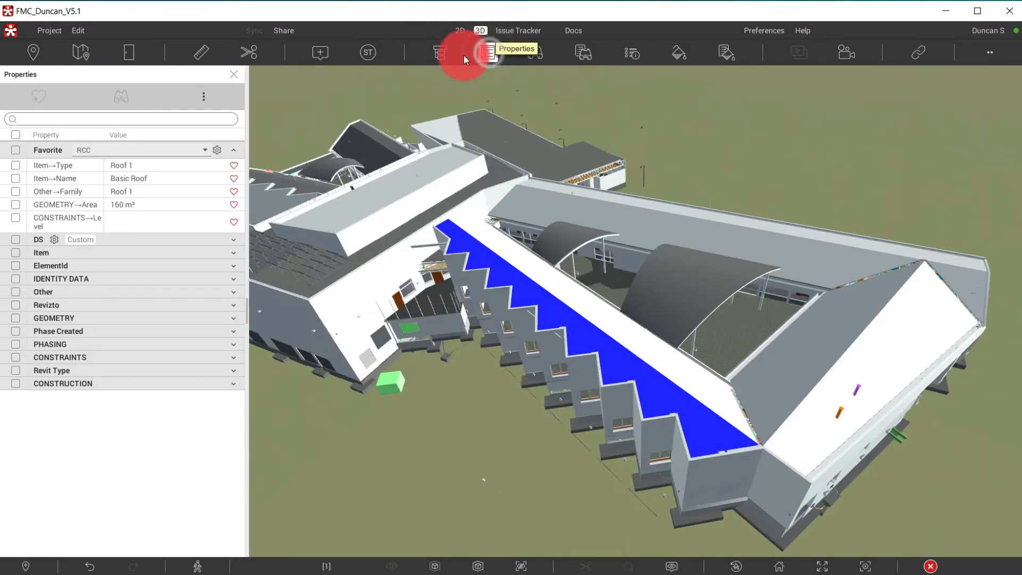
pyautogui.click(100, 149)
pyautogui.click(92, 165)
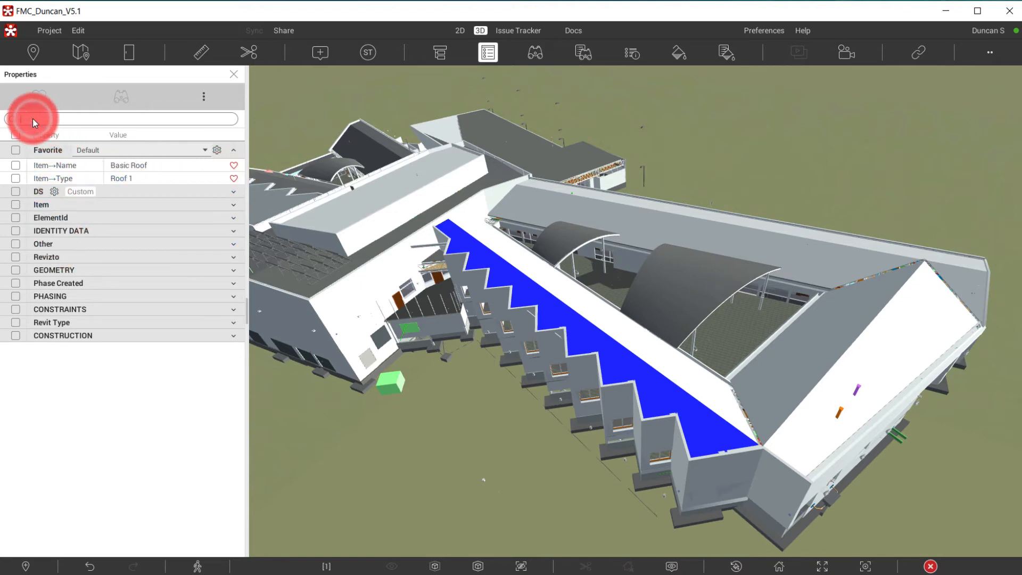
# Find the roof's Category property and add it to favorites in a new preset named LESSON.
pyautogui.write('CAT')
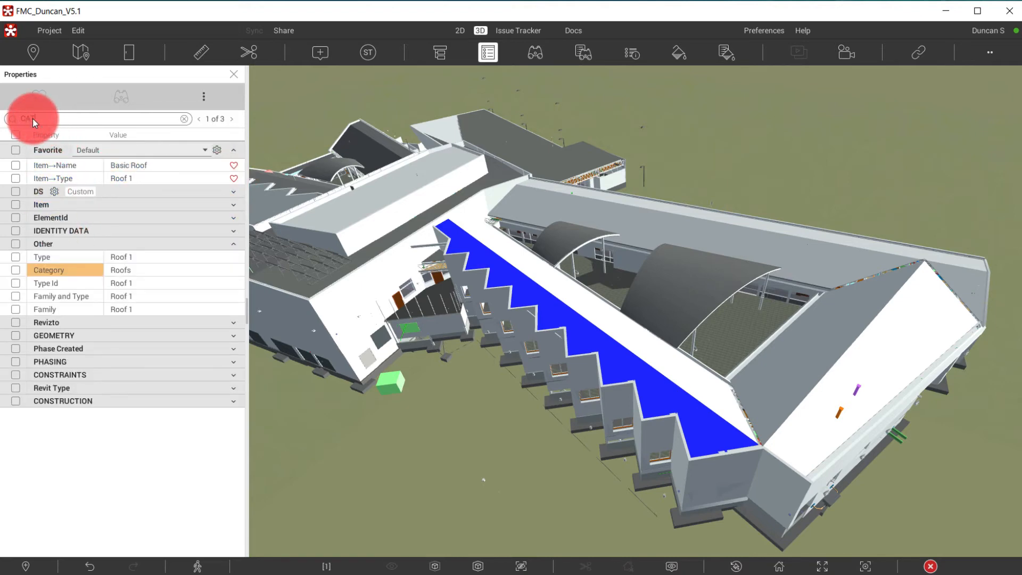
pyautogui.rightClick(46, 271)
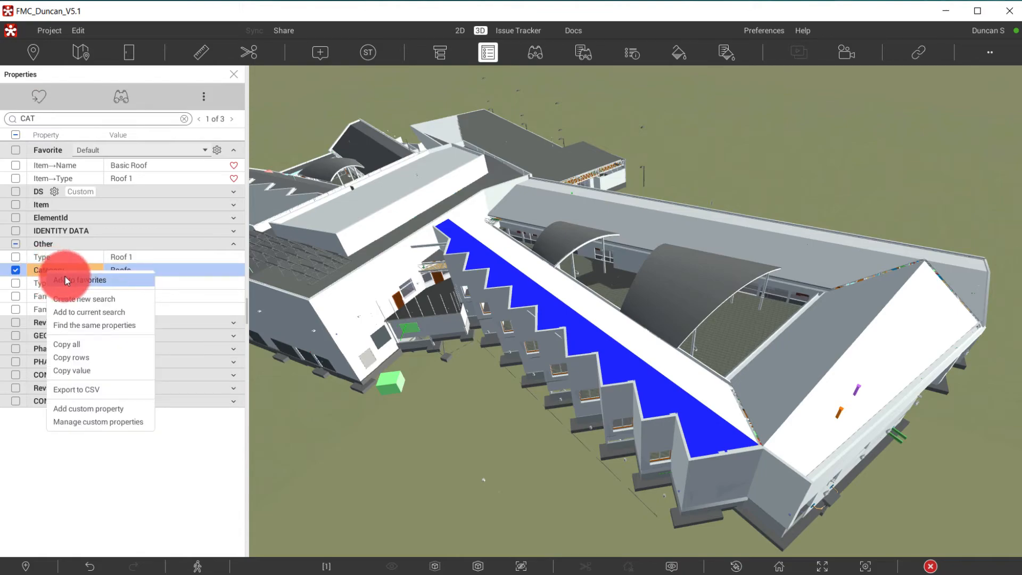
pyautogui.click(65, 277)
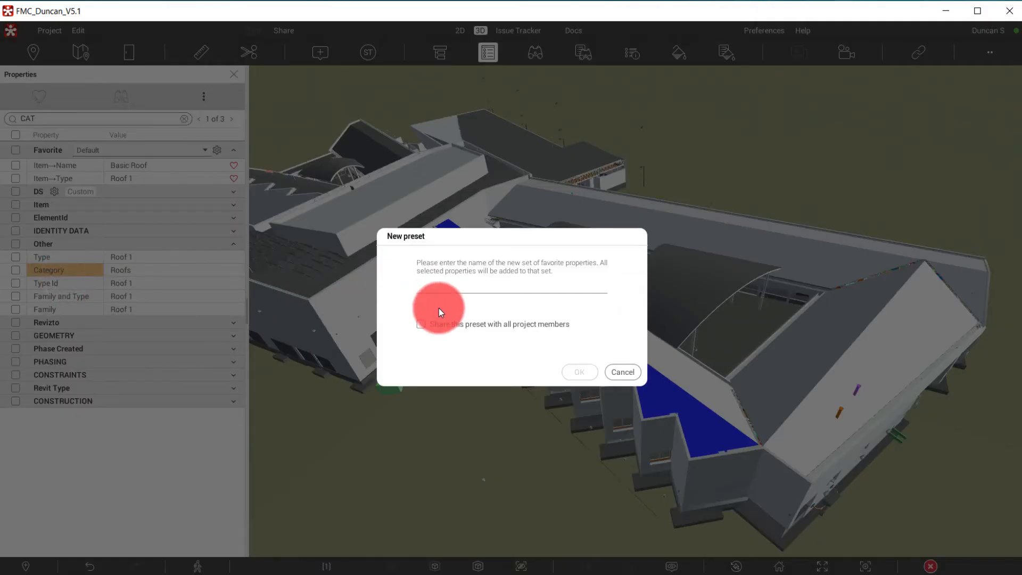
pyautogui.write('LESSON')
pyautogui.click(576, 373)
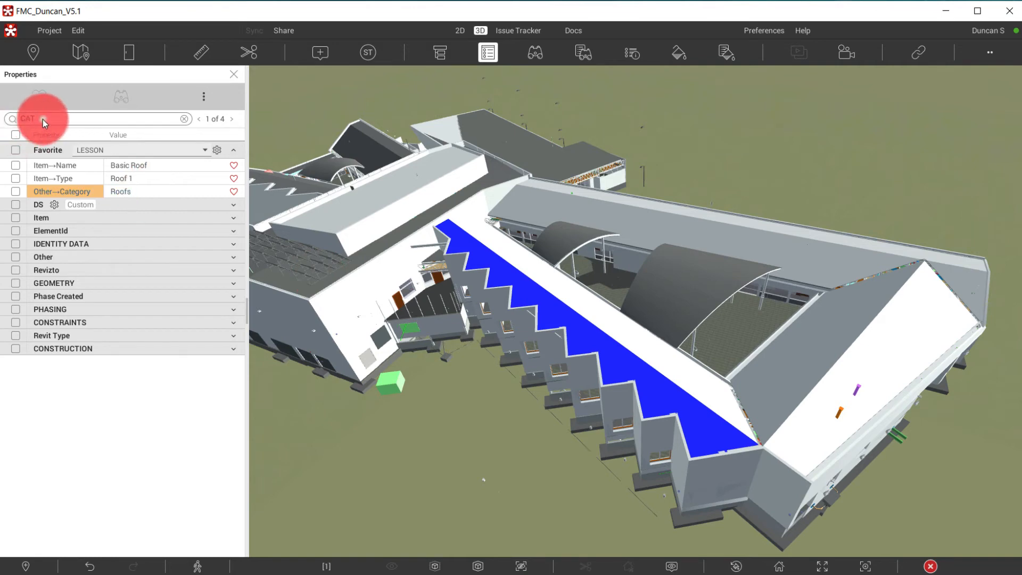
# Search the roof's properties for AREA and add the geometry Area property to the LESSON favorites.
pyautogui.write('AREA')
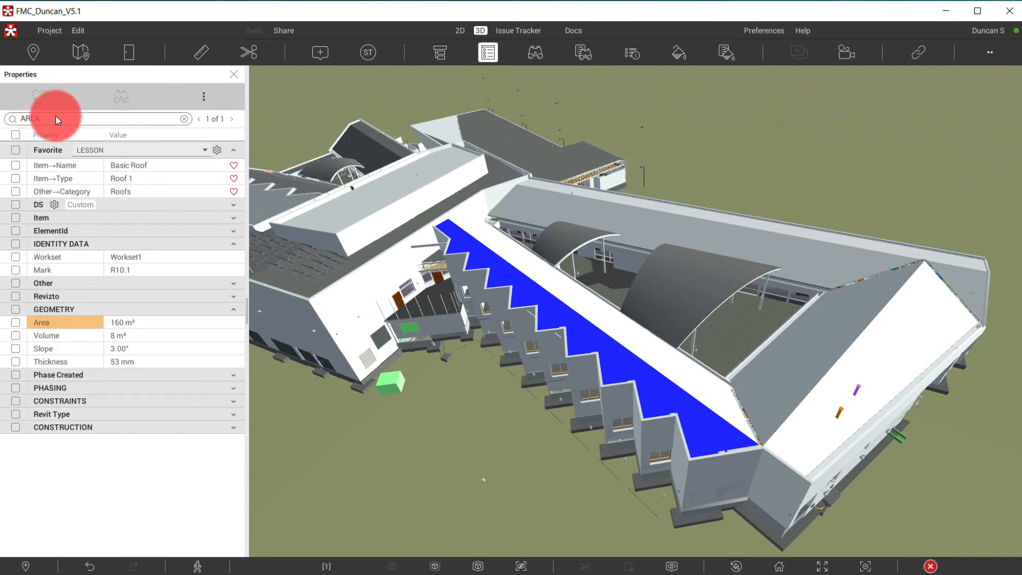
pyautogui.rightClick(71, 321)
pyautogui.click(83, 332)
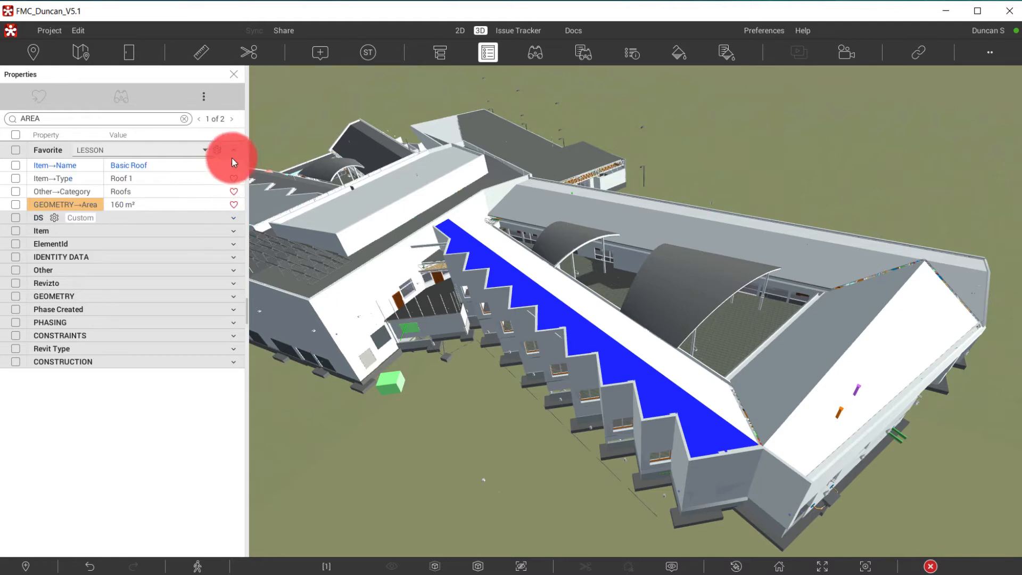
# Switch the favorites to the Default preset and back to LESSON to compare the properties each one shows.
pyautogui.click(139, 150)
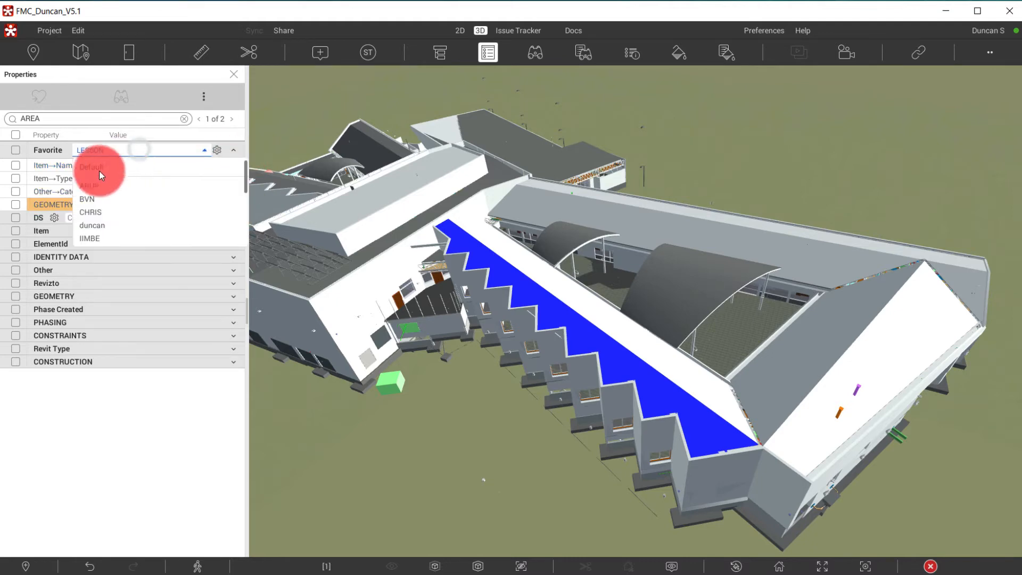
pyautogui.click(85, 167)
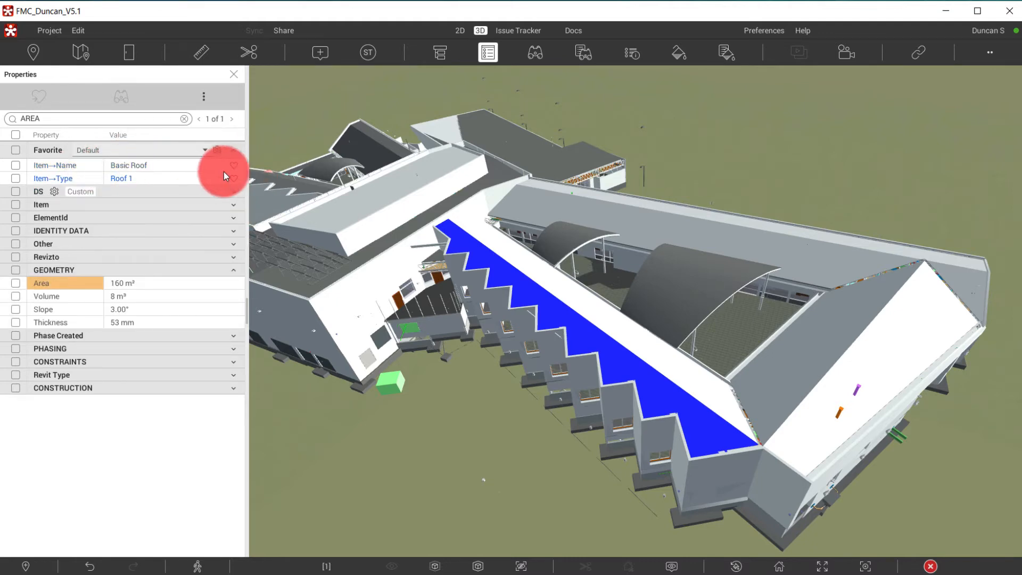
pyautogui.click(132, 150)
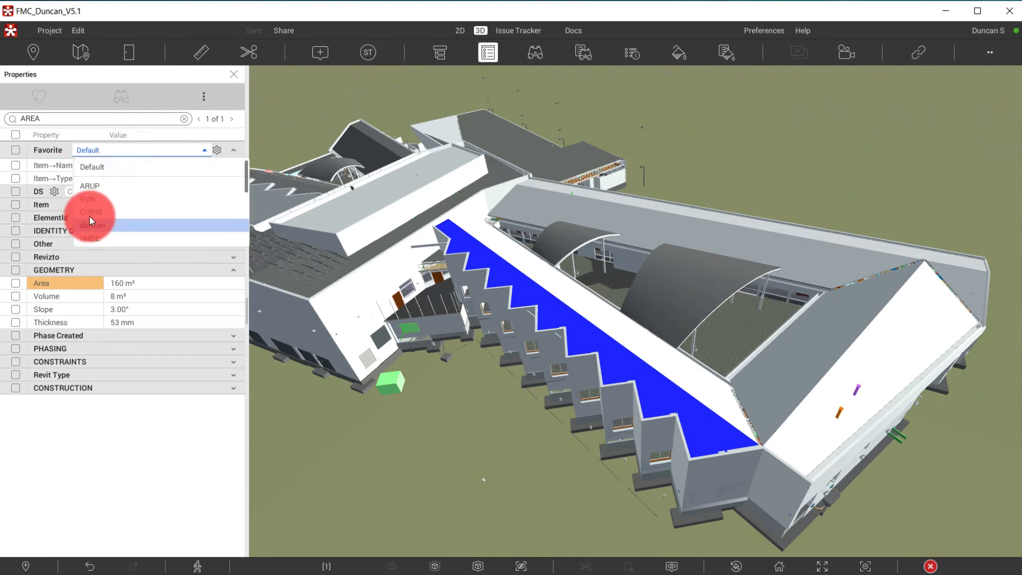
pyautogui.scroll(-3, 102, 216)
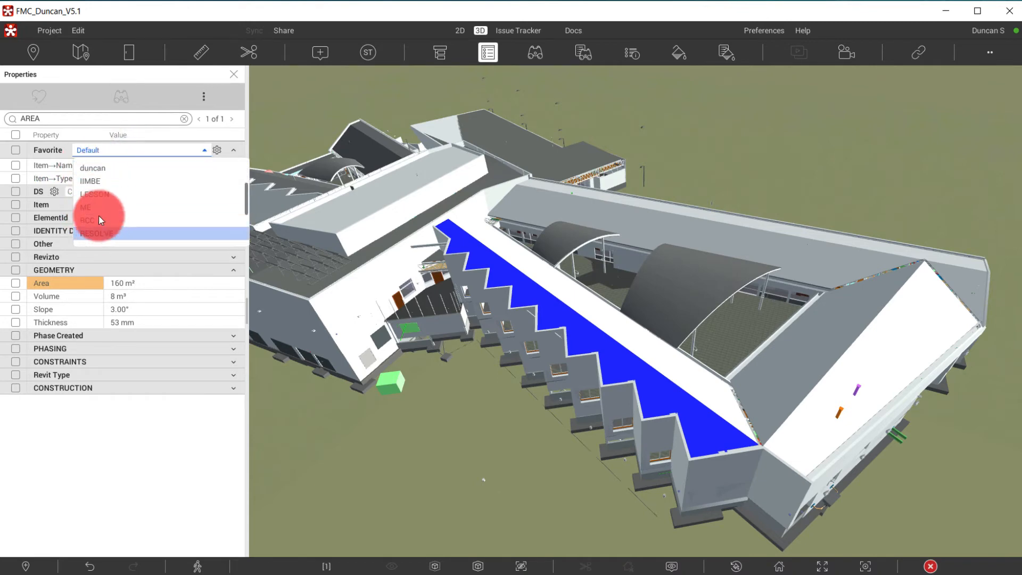
pyautogui.click(97, 194)
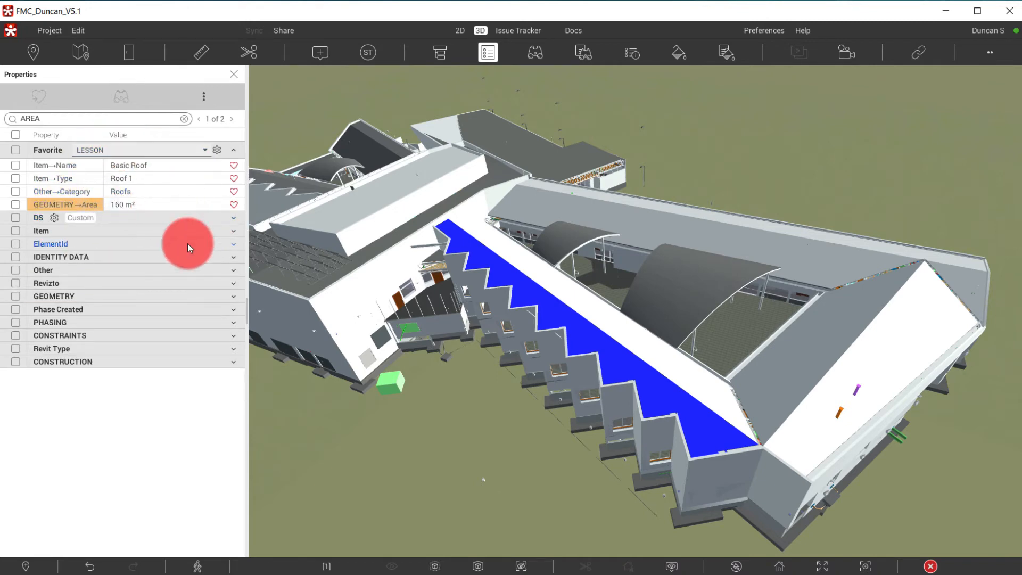
pyautogui.moveTo(560, 254)
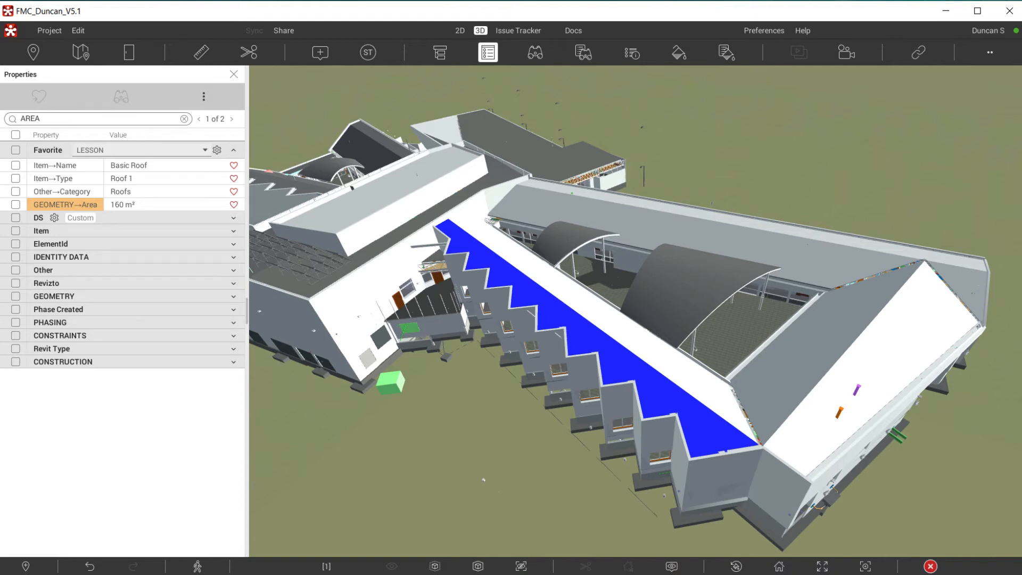
# Close the object properties, enter Stamp Mode and review the stamps in the DISCIPLINE category, collapsing the 2D category.
pyautogui.click(490, 52)
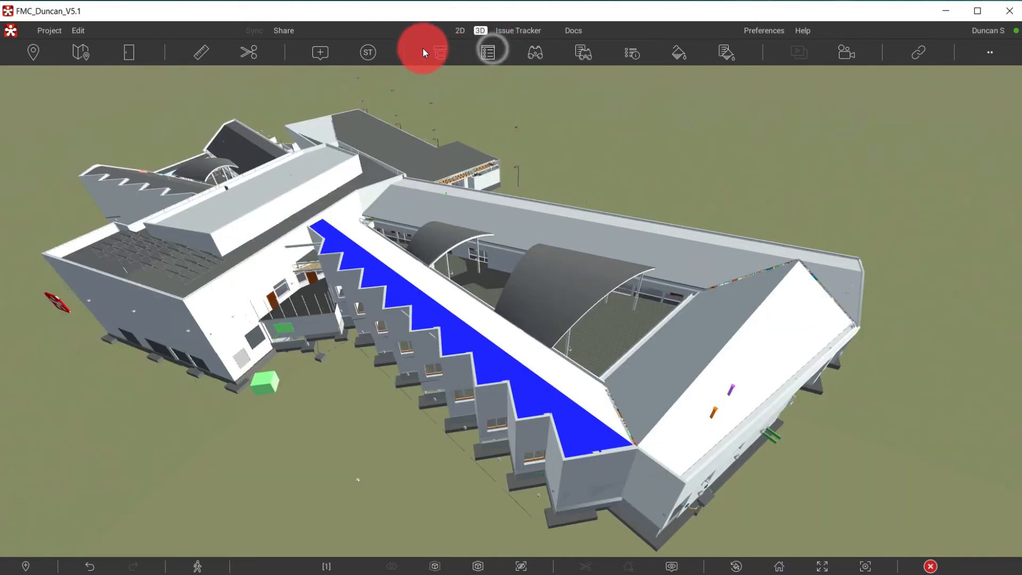
pyautogui.click(367, 53)
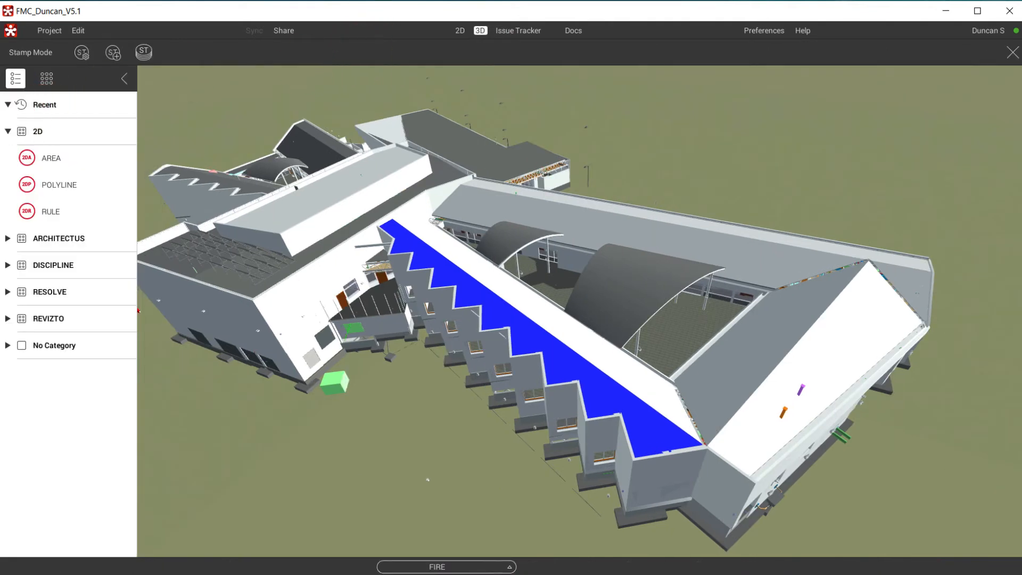
pyautogui.click(8, 131)
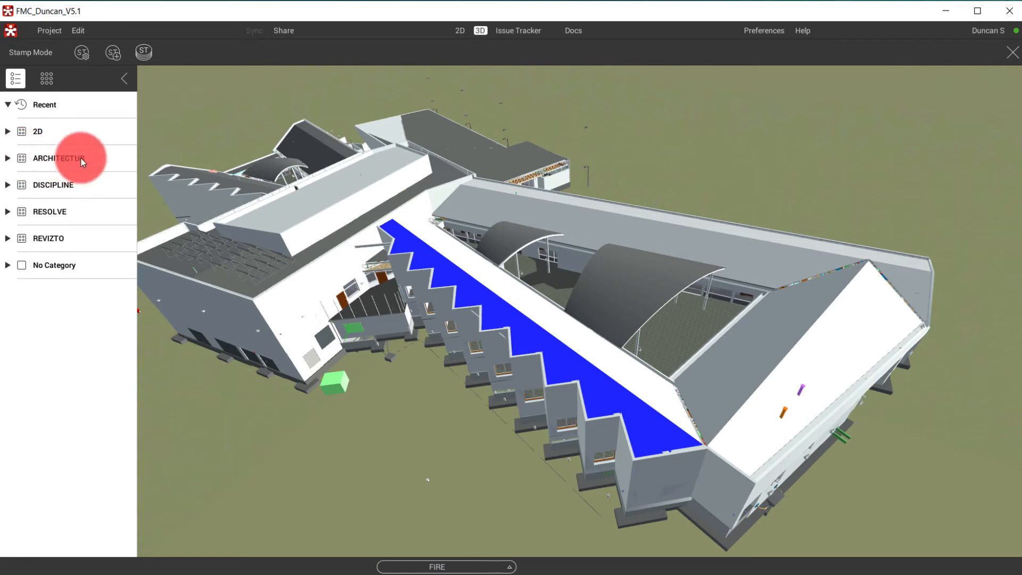
pyautogui.click(31, 186)
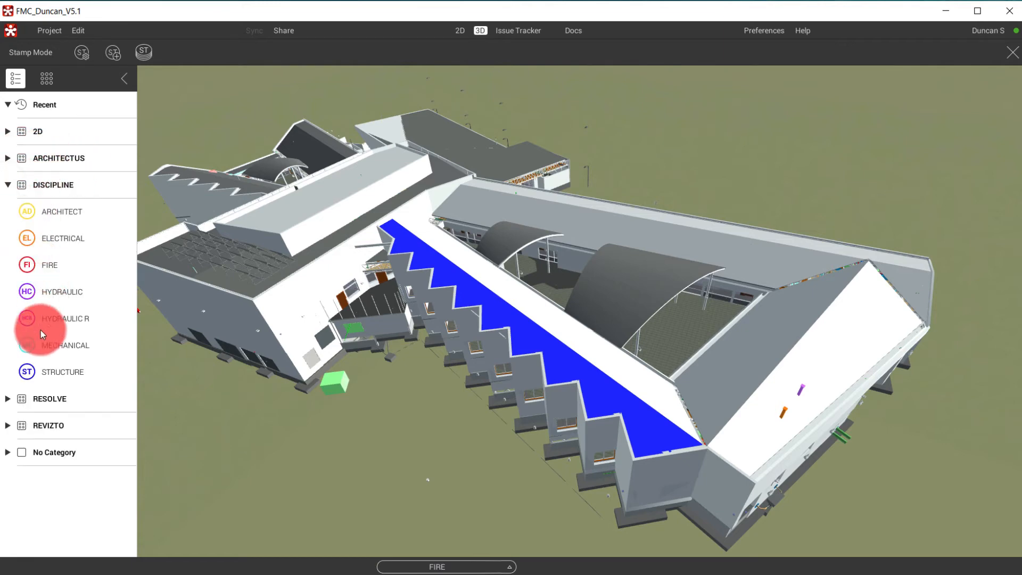
pyautogui.click(8, 186)
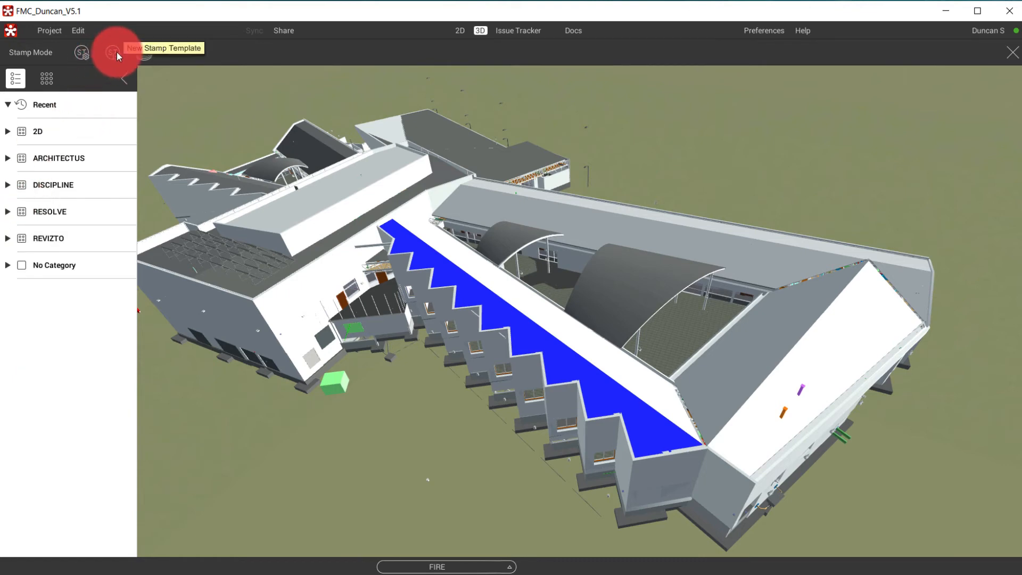
# Create a stamp template with abbreviation XX and title STAMP XX in a new category named LESSON, and return to Stamp Mode.
pyautogui.click(116, 52)
pyautogui.click(446, 250)
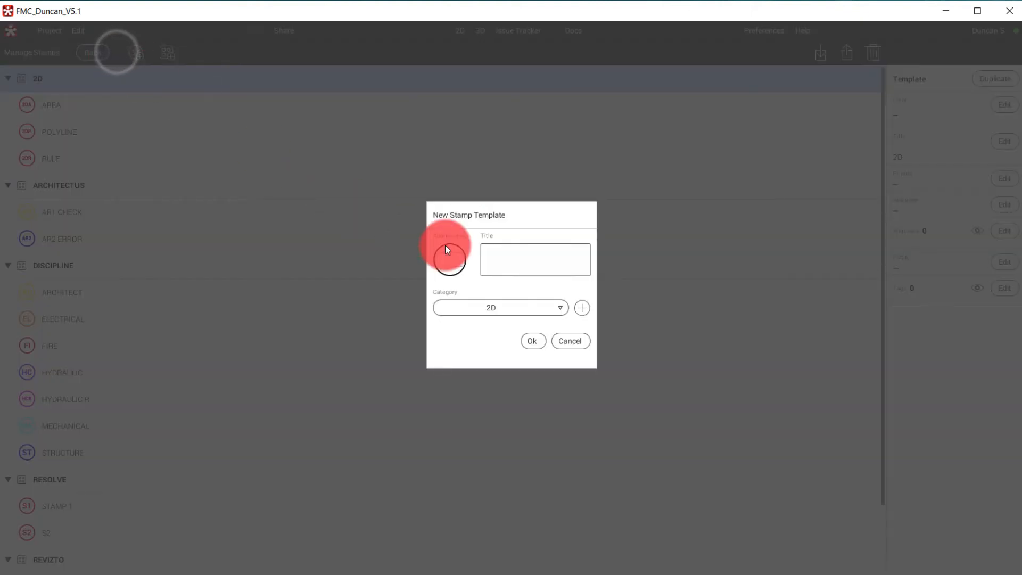
pyautogui.click(503, 268)
pyautogui.write('XX')
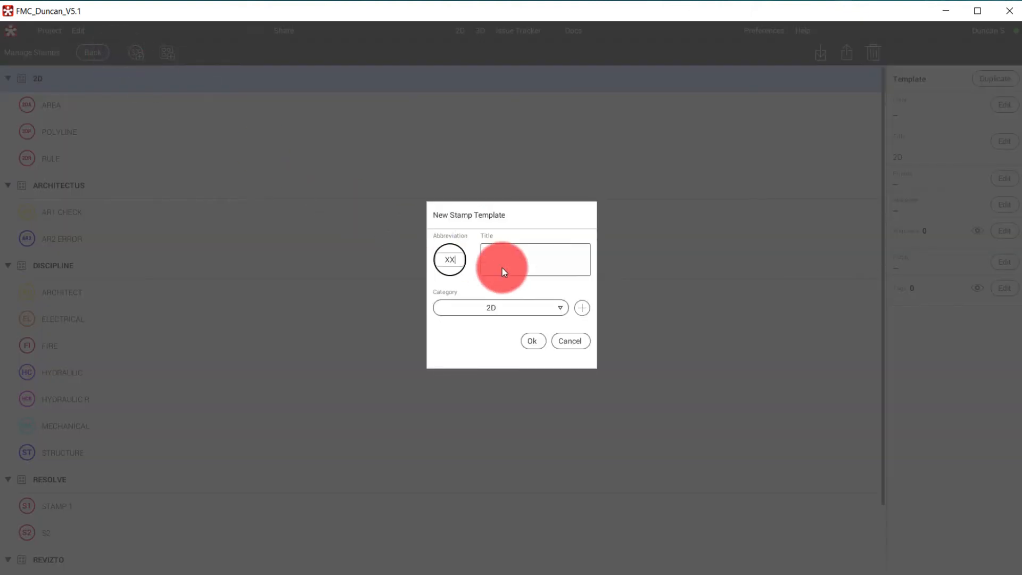
pyautogui.click(495, 254)
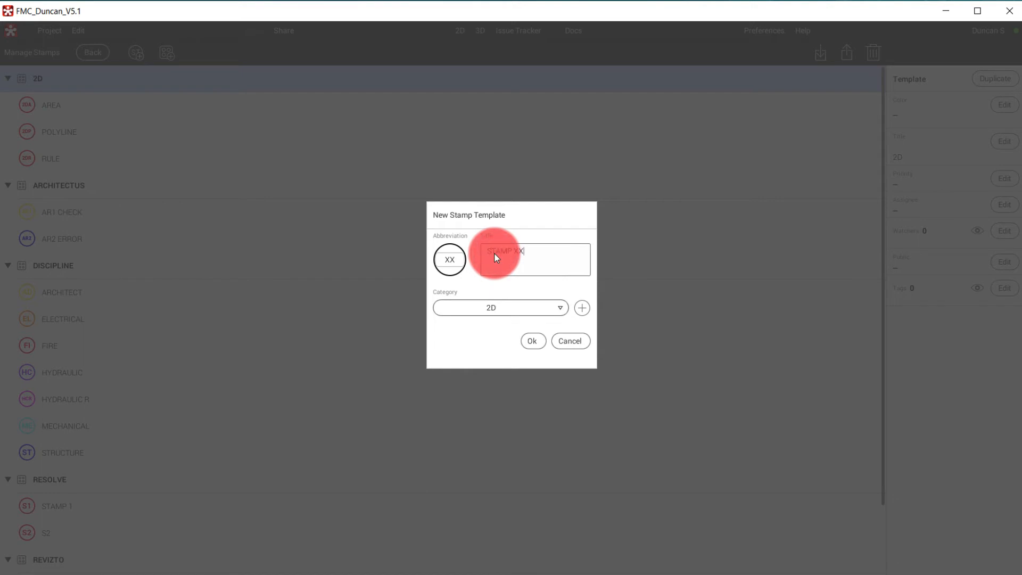
pyautogui.click(580, 308)
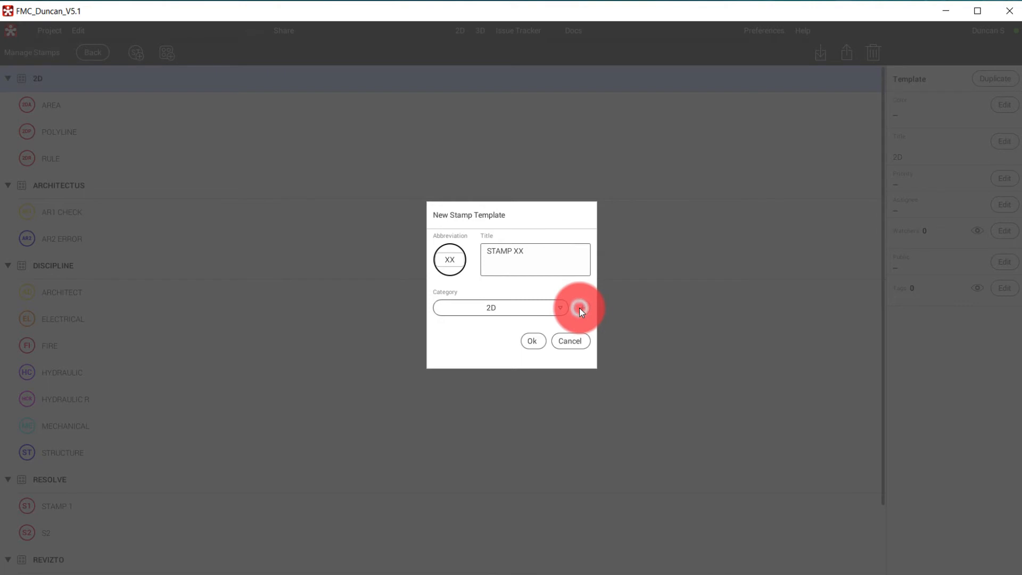
pyautogui.click(450, 309)
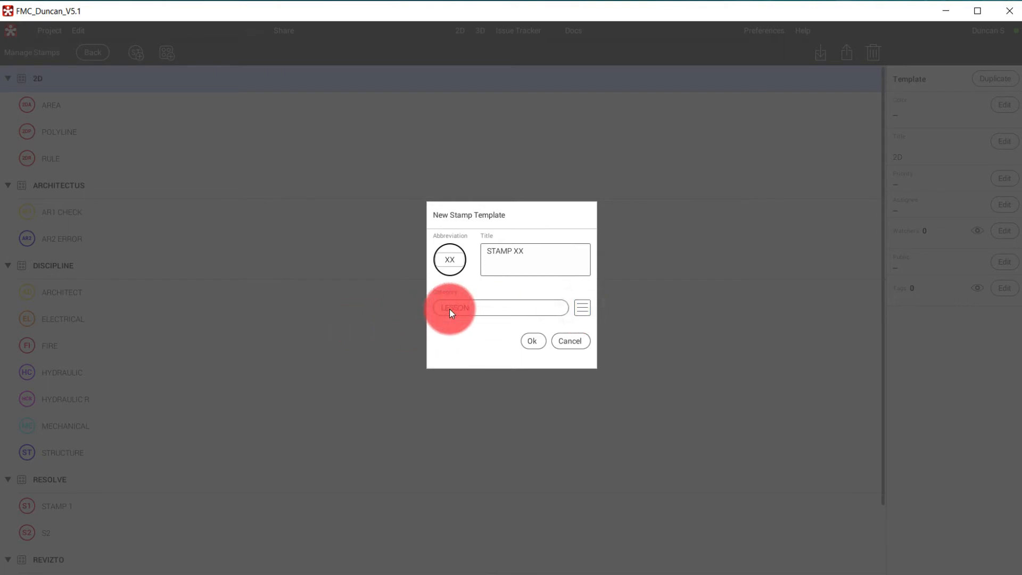
pyautogui.click(541, 340)
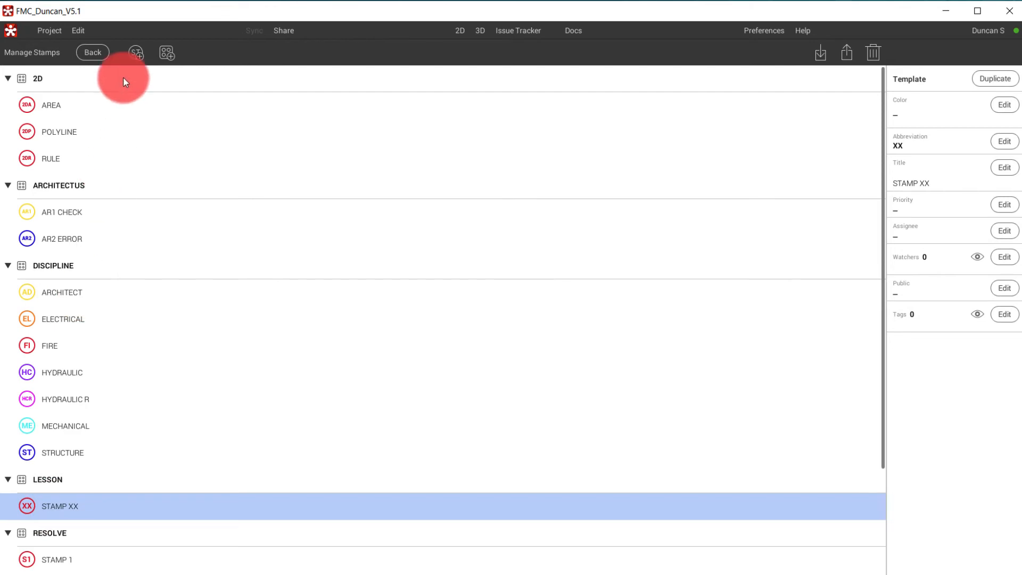
pyautogui.click(91, 52)
# Log in to the Revizto workspace in the browser and check the projects under both ANZ Revizto Team licenses.
pyautogui.click(878, 216)
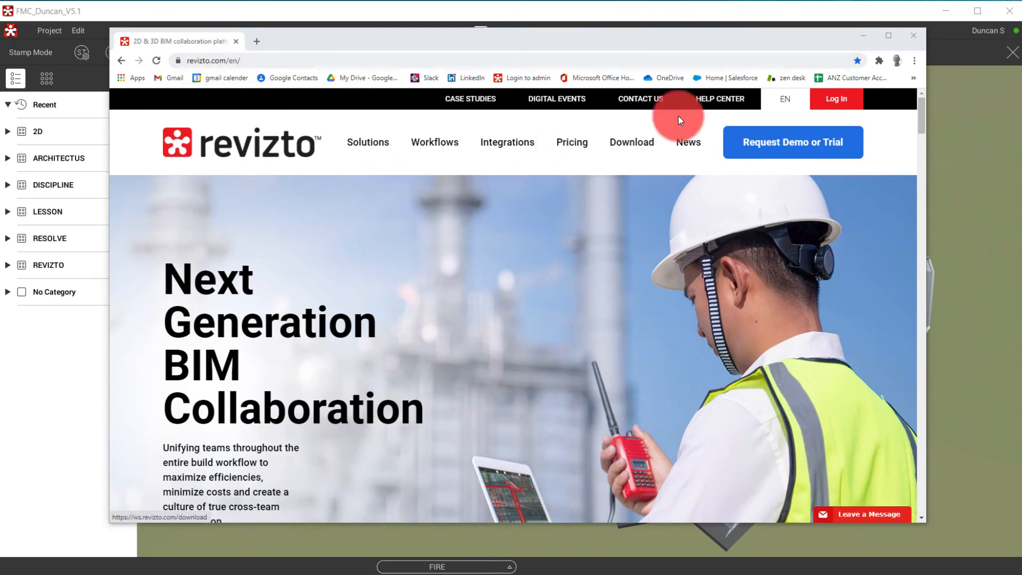
pyautogui.click(836, 100)
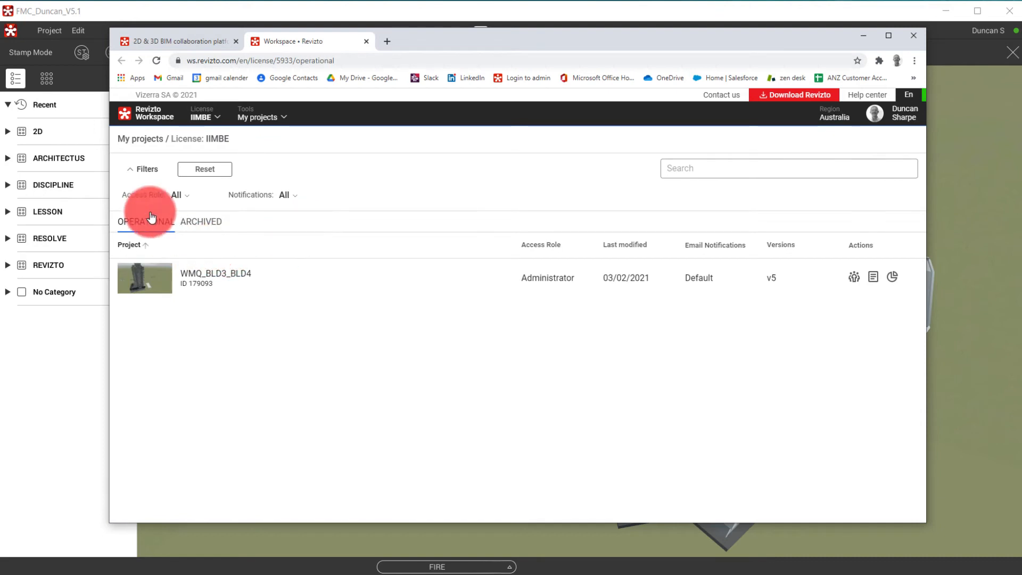
pyautogui.click(225, 120)
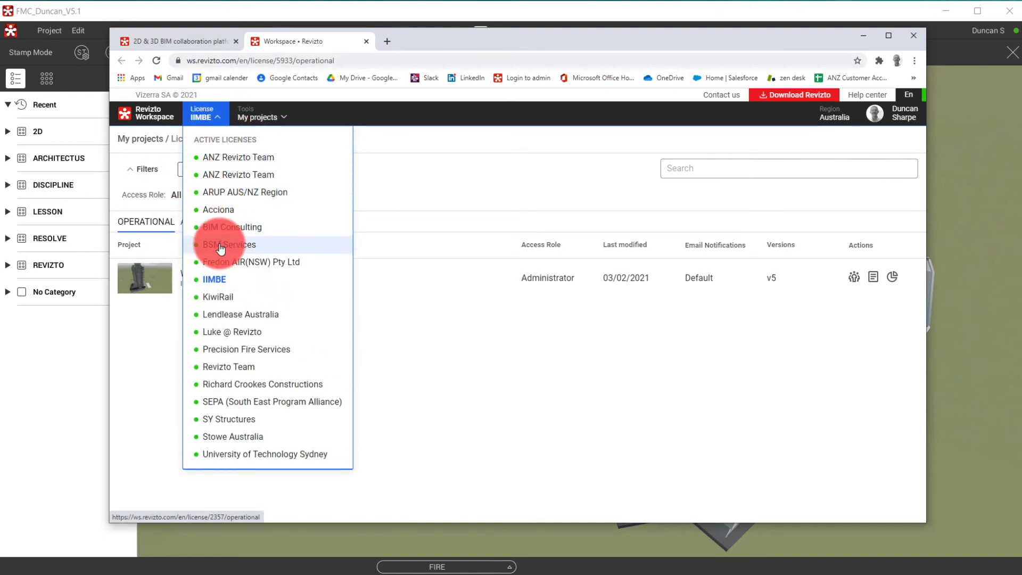
pyautogui.click(229, 174)
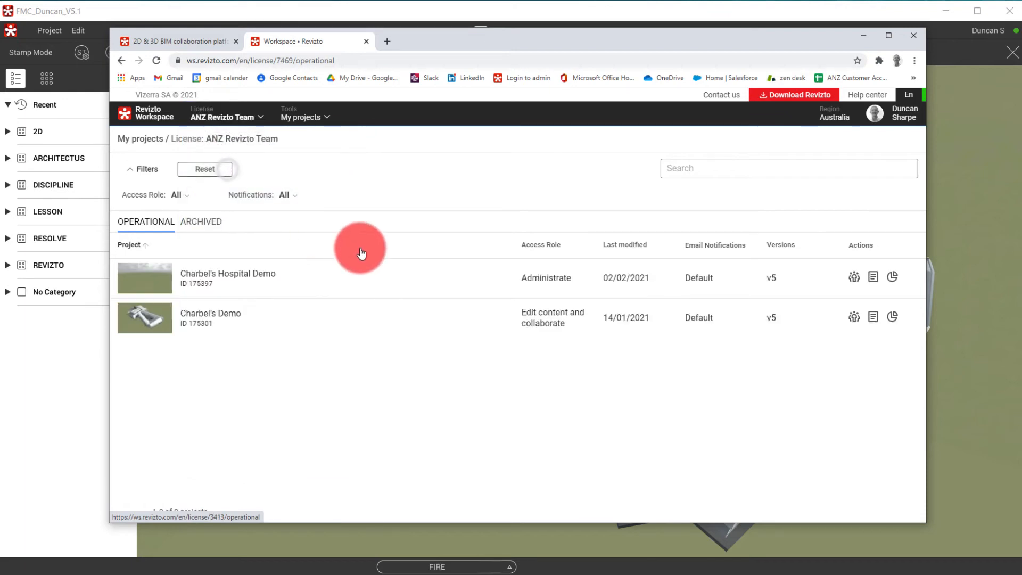
pyautogui.click(263, 126)
pyautogui.click(240, 154)
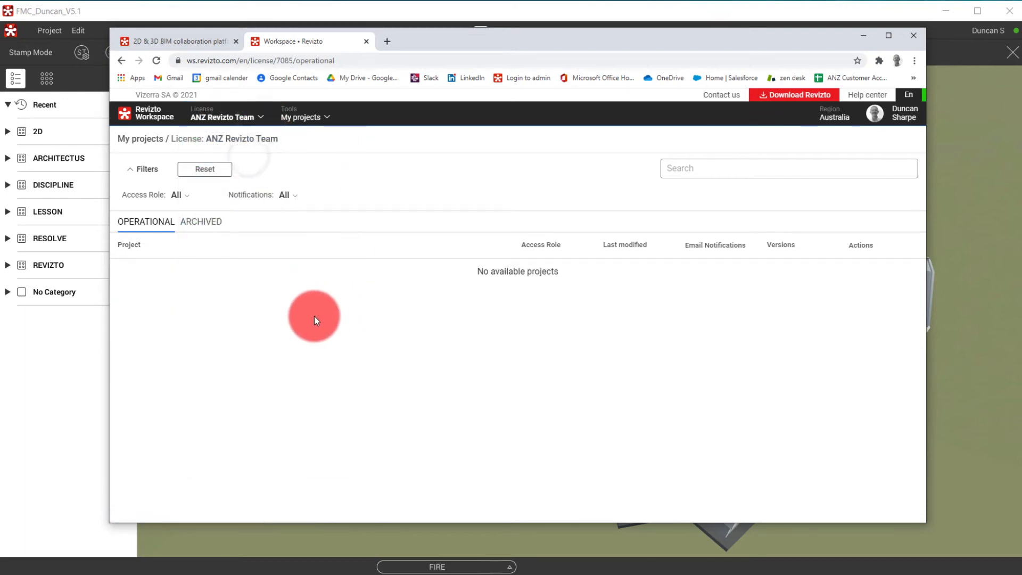
# Switch to the Revizto Team license and open the project info of FMC_Duncan_V5.1.
pyautogui.click(260, 120)
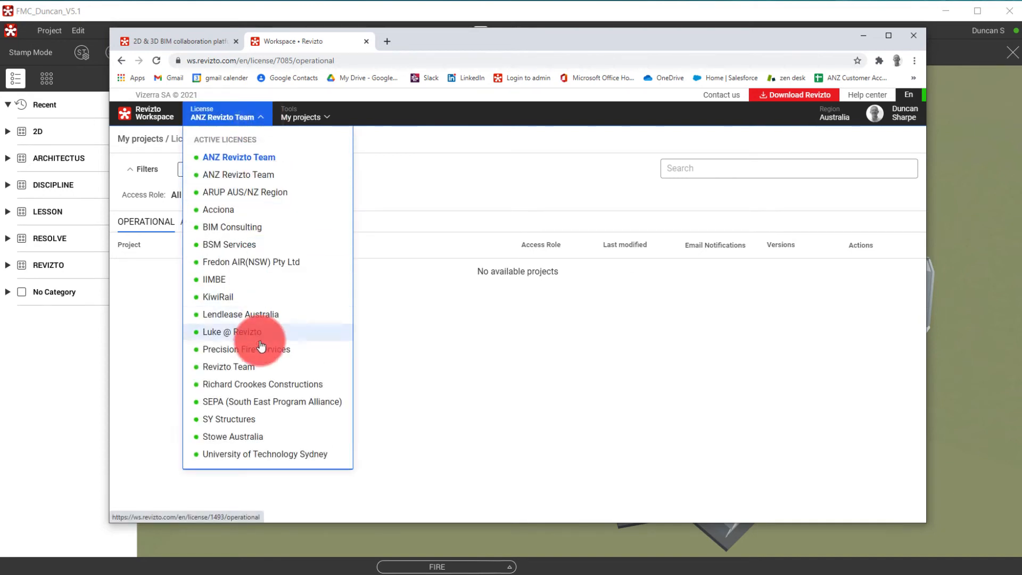
pyautogui.click(250, 365)
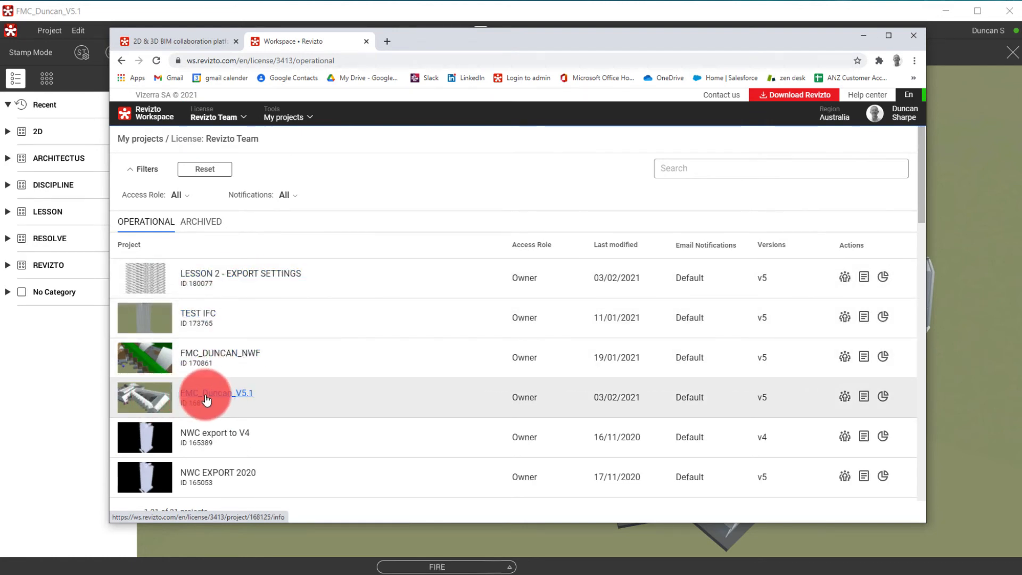
pyautogui.click(207, 399)
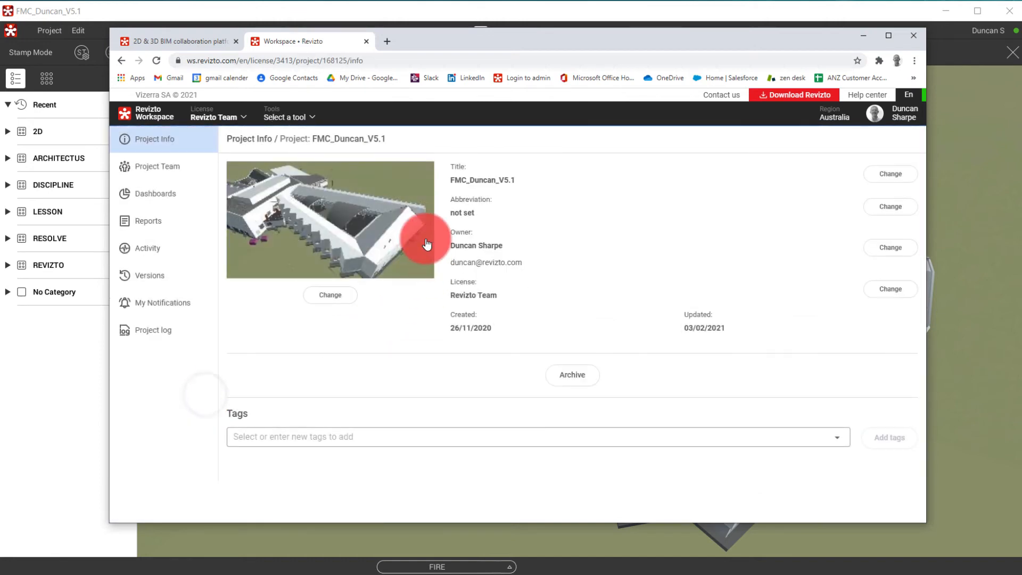
# Review the project's dashboard charts and its reports, and return to the Revizto desktop application.
pyautogui.click(137, 194)
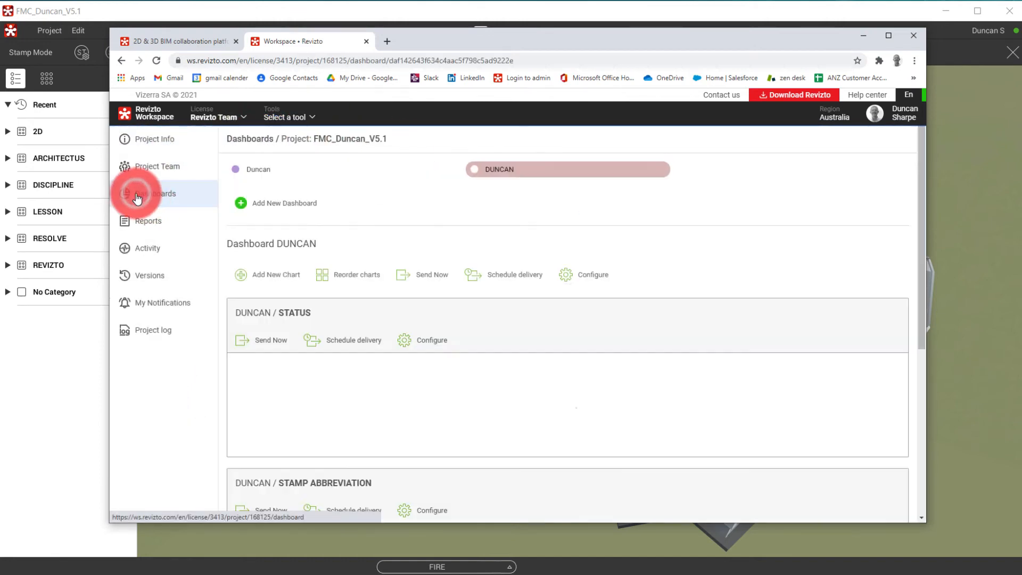
pyautogui.scroll(-7, 542, 290)
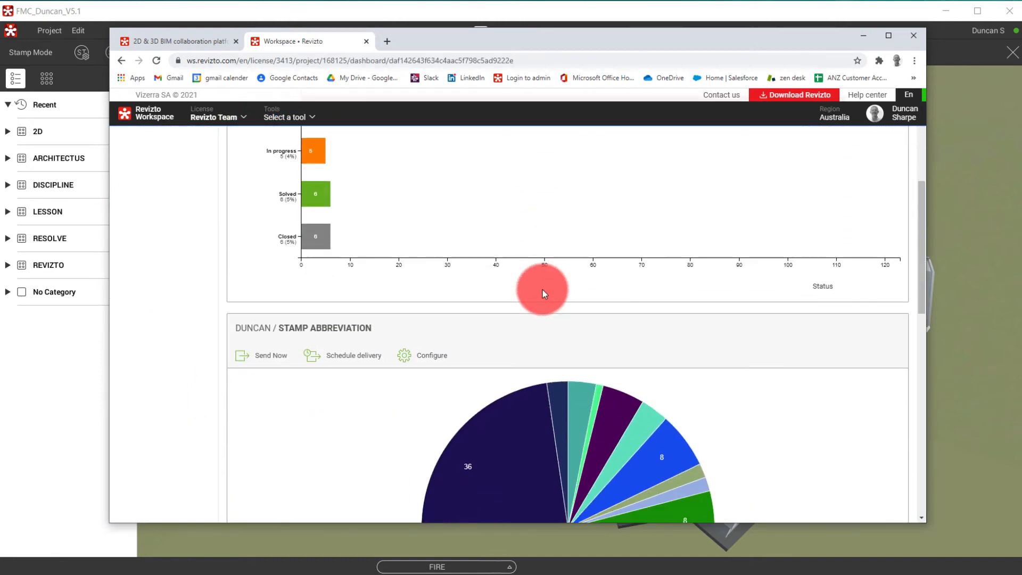
pyautogui.scroll(-2, 542, 289)
pyautogui.scroll(8, 542, 289)
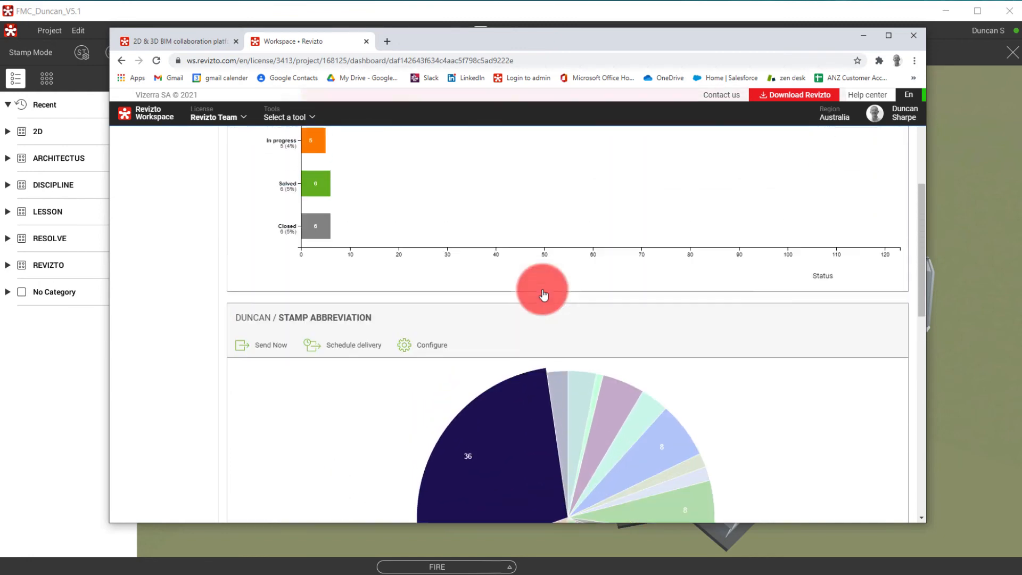
pyautogui.scroll(2, 543, 295)
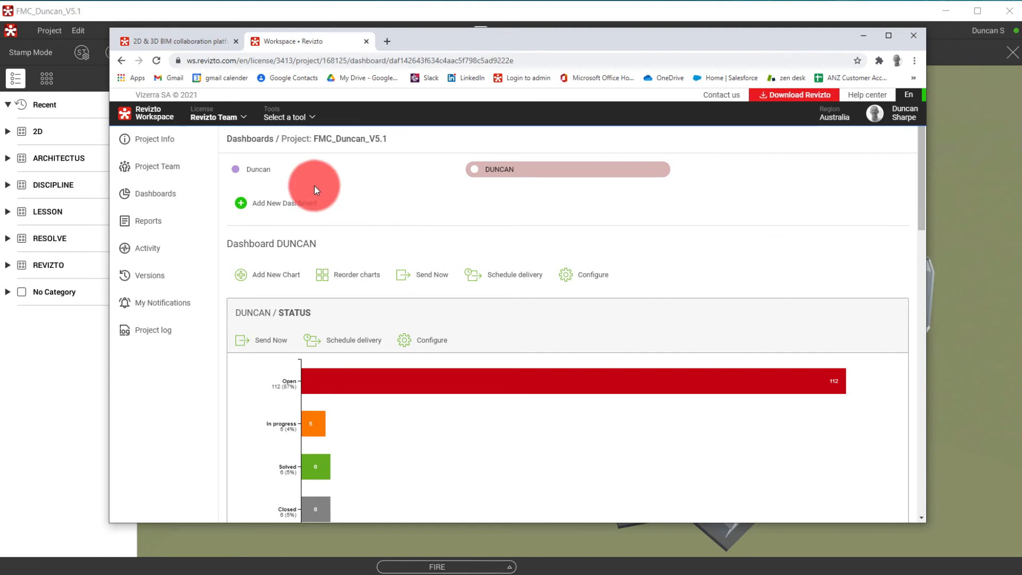
pyautogui.click(141, 226)
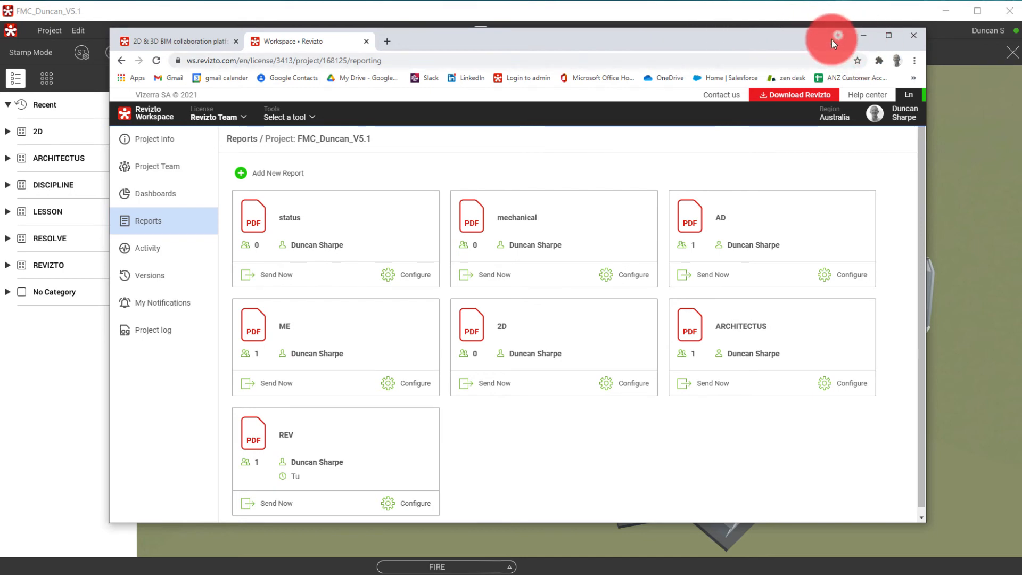
pyautogui.click(863, 36)
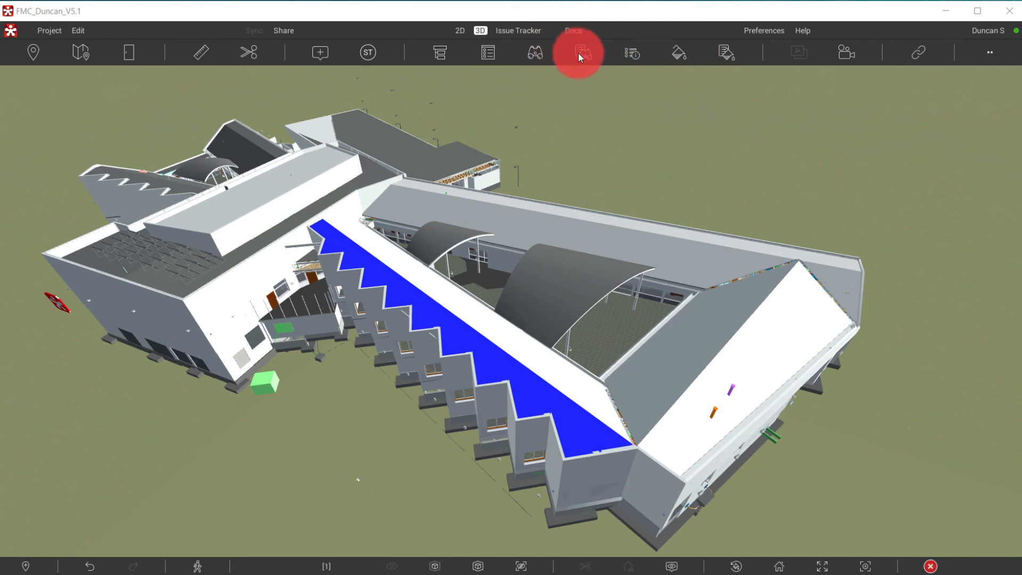
# Open the search sets of the 3D model and examine the contents of the ME, AD and ST folders.
pyautogui.click(535, 52)
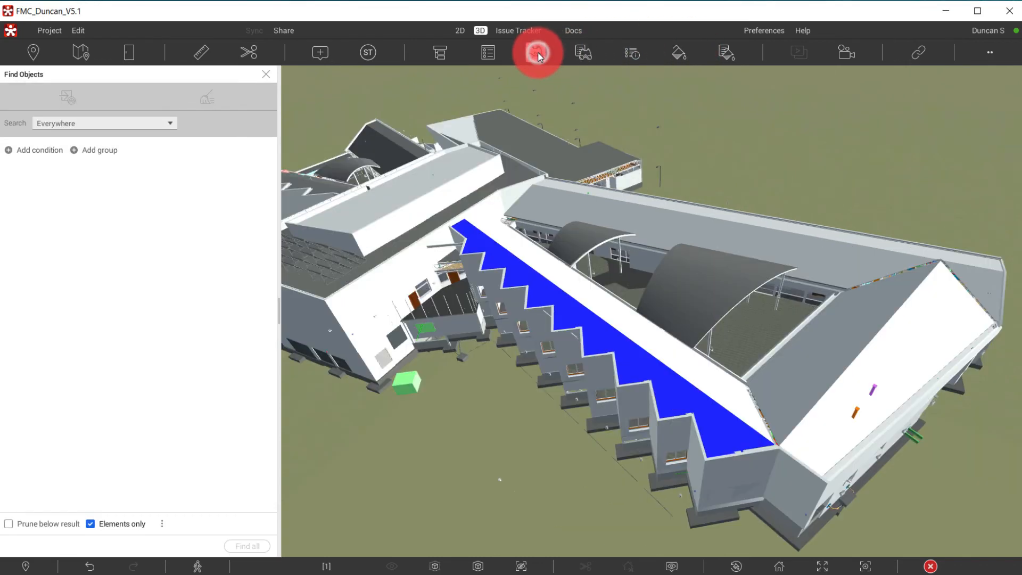
pyautogui.click(266, 75)
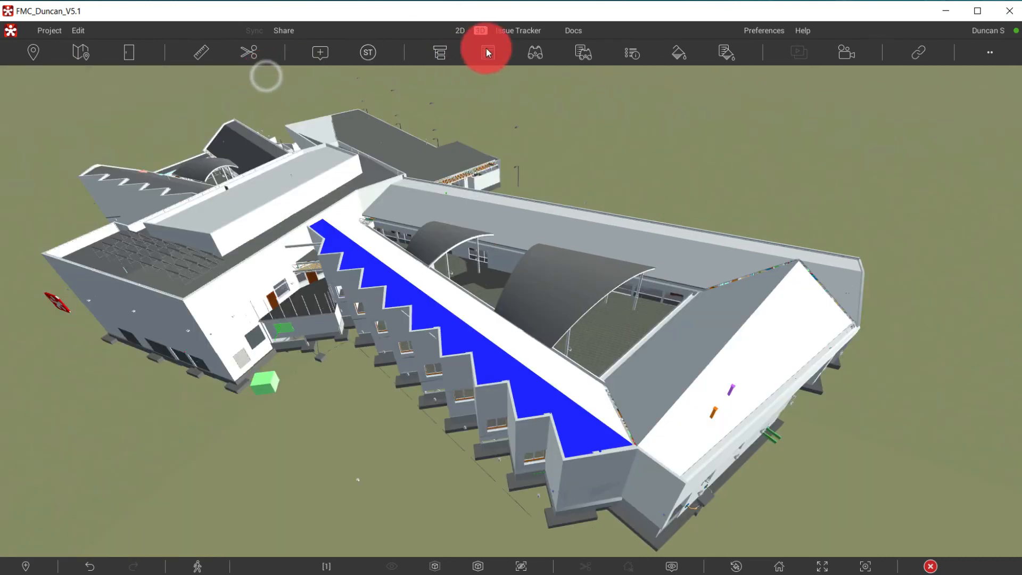
pyautogui.click(584, 52)
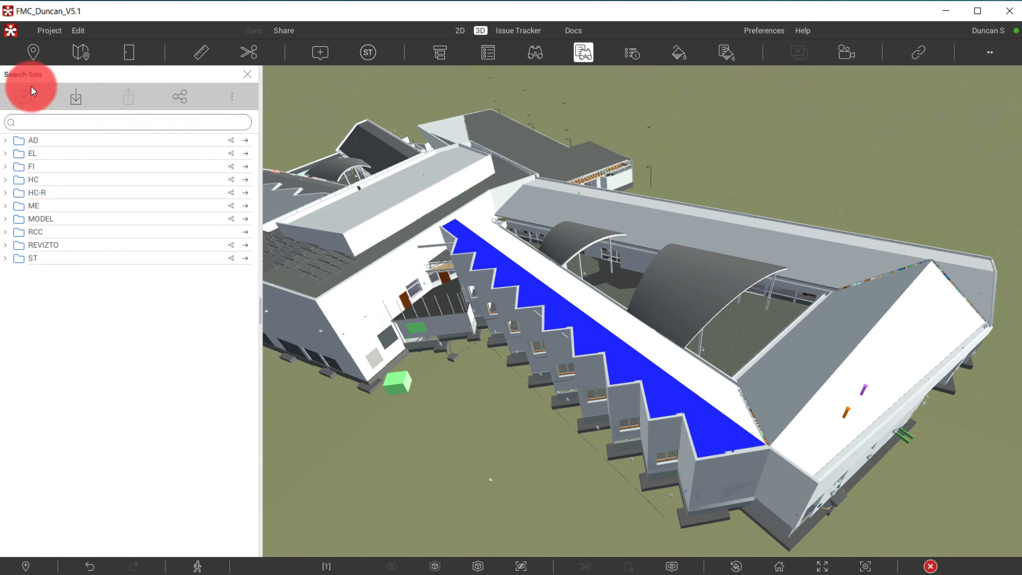
pyautogui.click(6, 205)
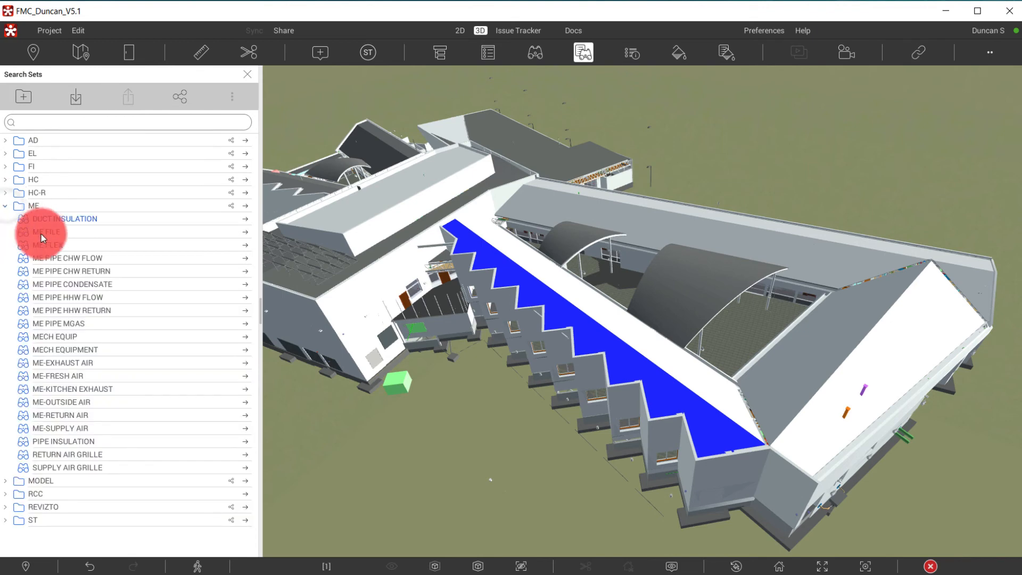
pyautogui.click(6, 205)
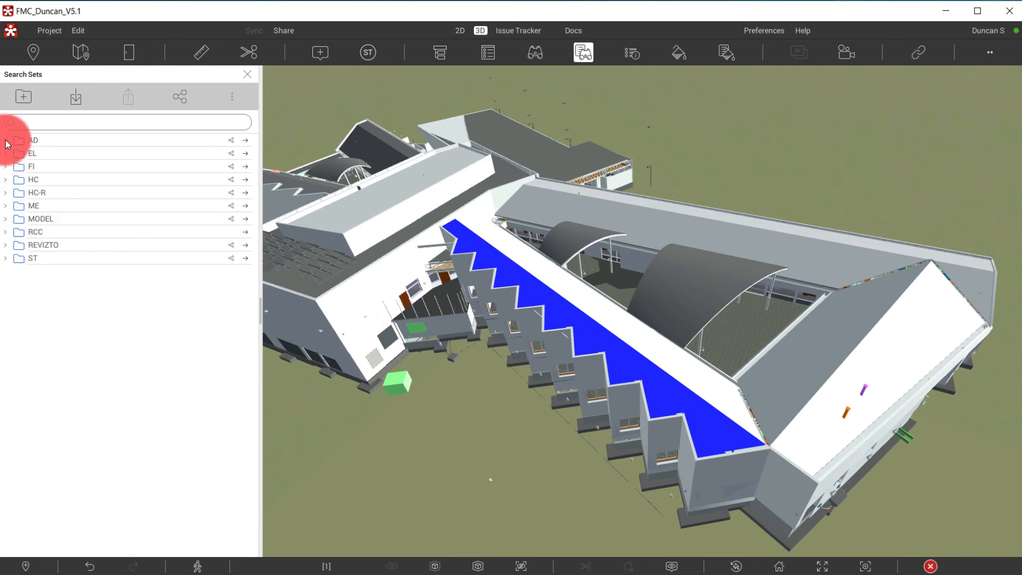
pyautogui.click(6, 140)
pyautogui.click(6, 140)
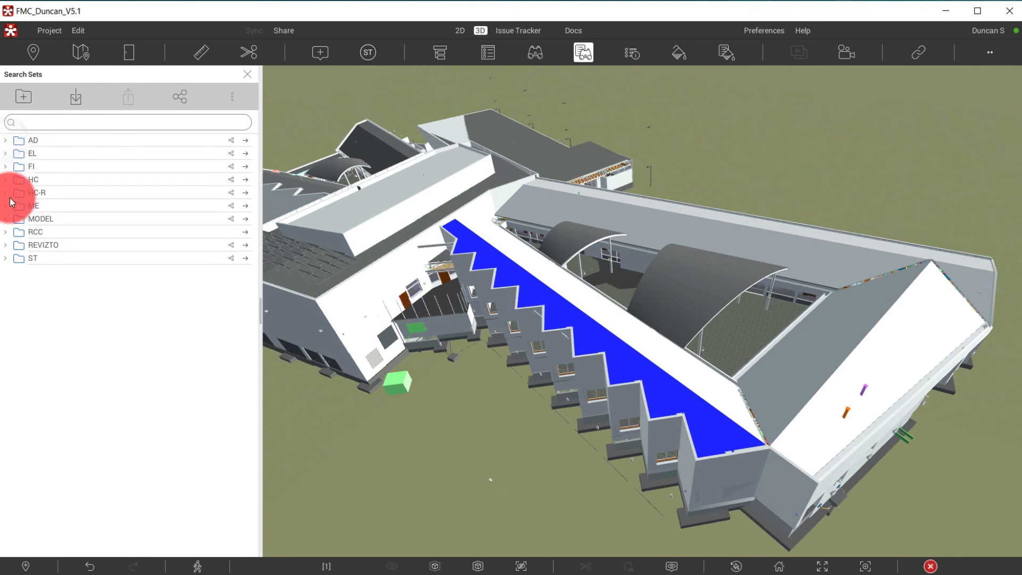
pyautogui.click(6, 258)
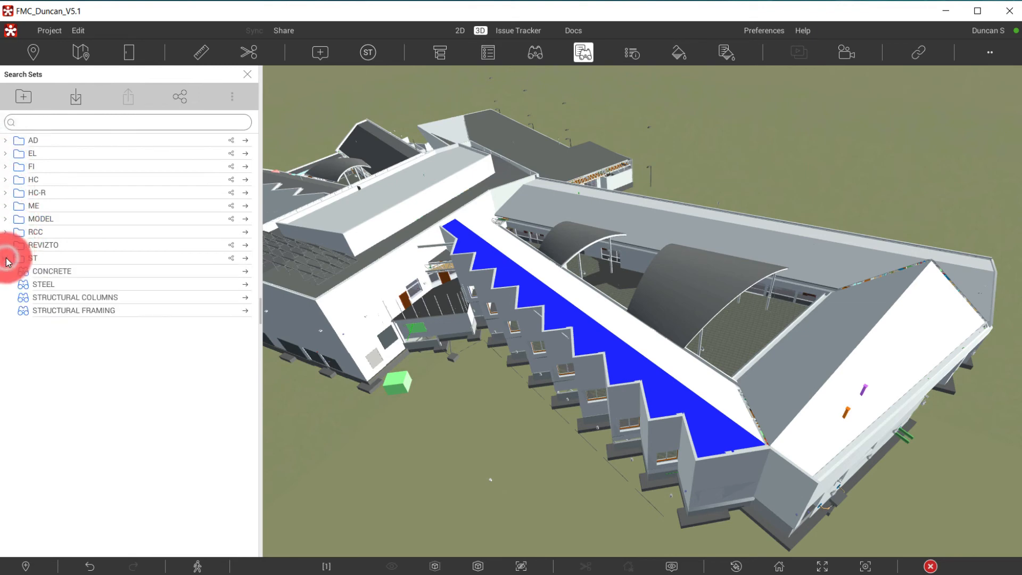
pyautogui.click(6, 258)
pyautogui.click(590, 421)
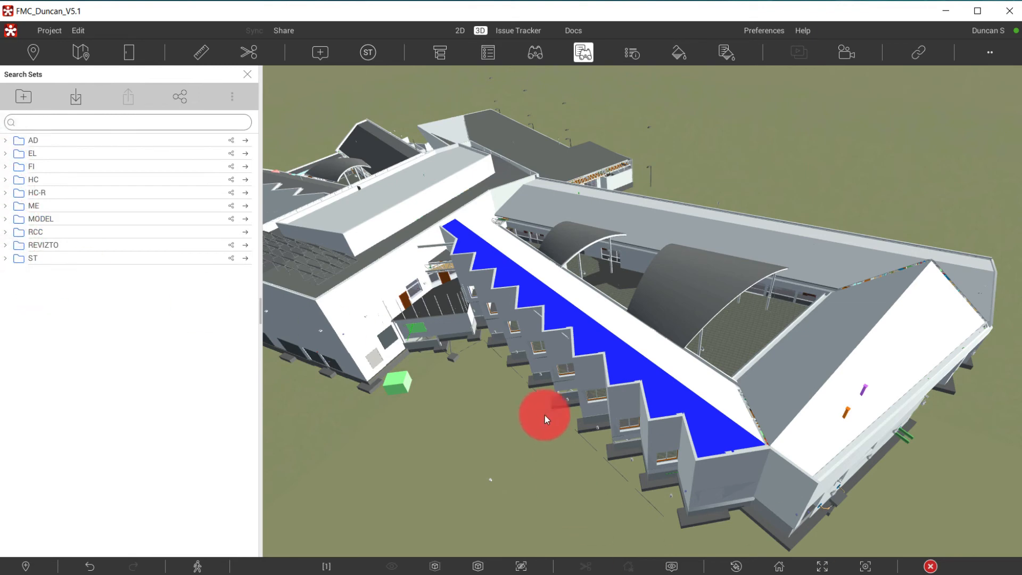
# Switch to the browser workspace, open the Project Roles of the Revizto Team license and look through the available roles.
pyautogui.click(702, 270)
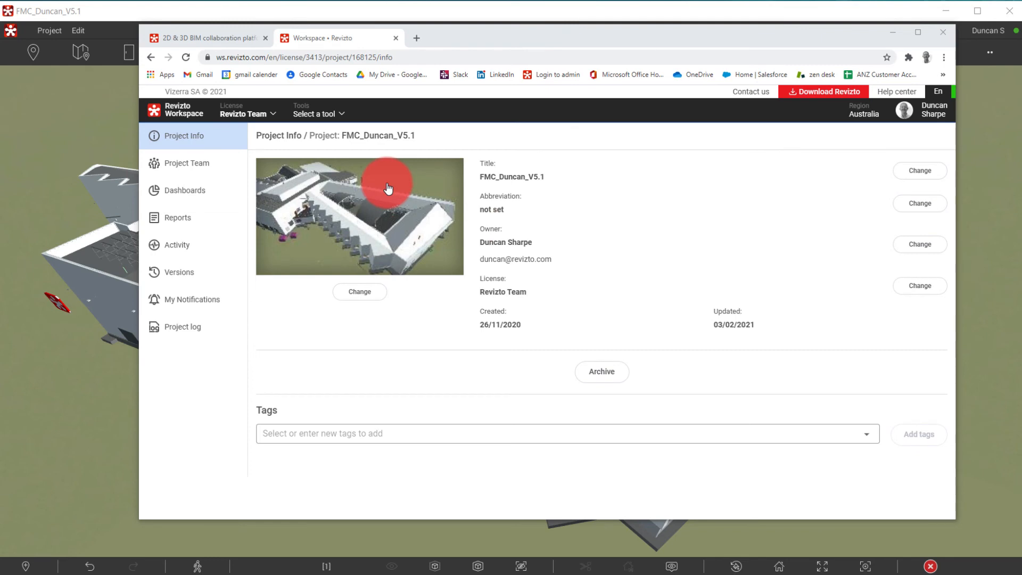
pyautogui.click(325, 115)
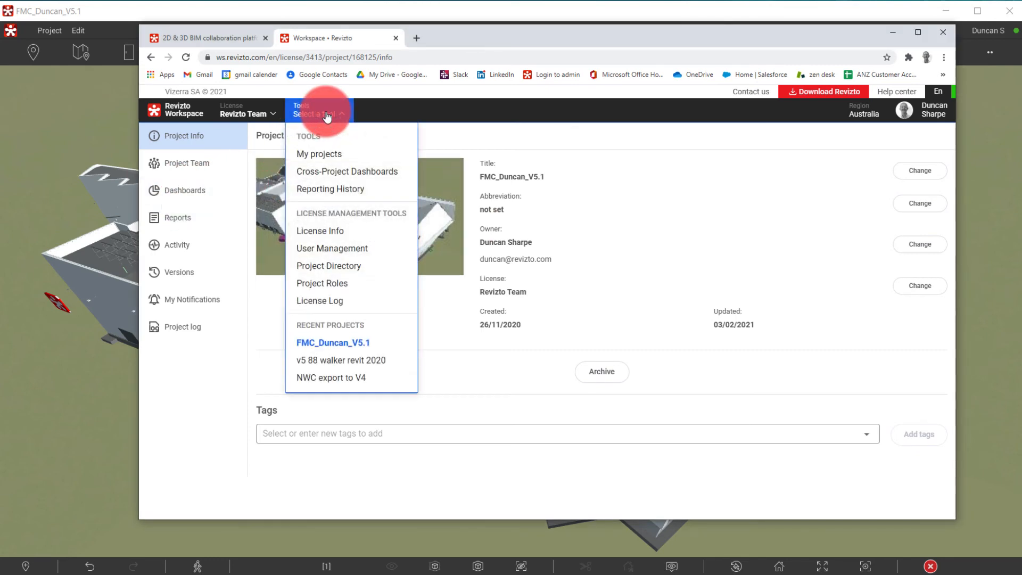
pyautogui.click(314, 282)
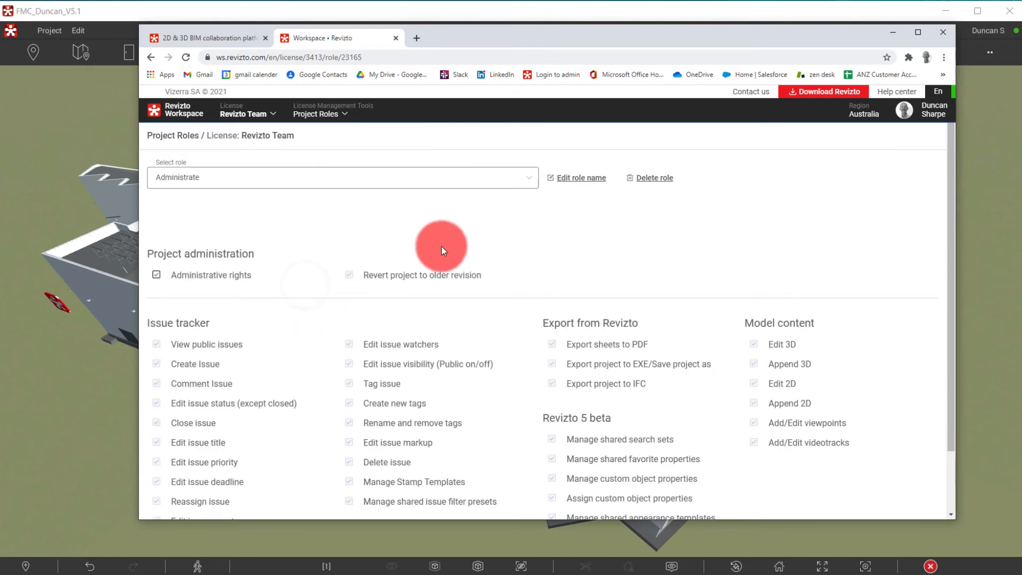
pyautogui.click(528, 177)
pyautogui.scroll(-2, 183, 234)
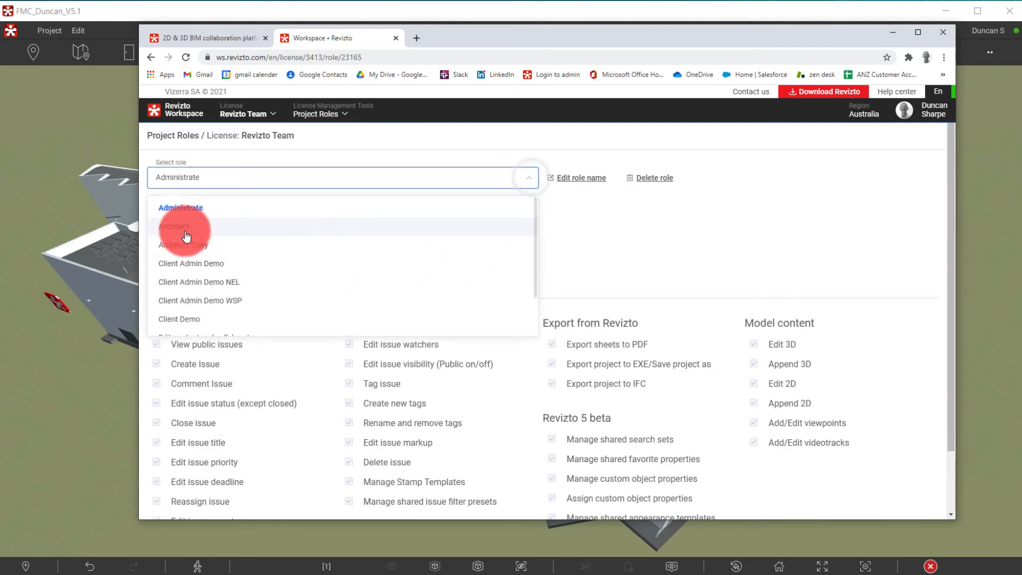
pyautogui.scroll(2, 203, 282)
pyautogui.scroll(-2, 205, 274)
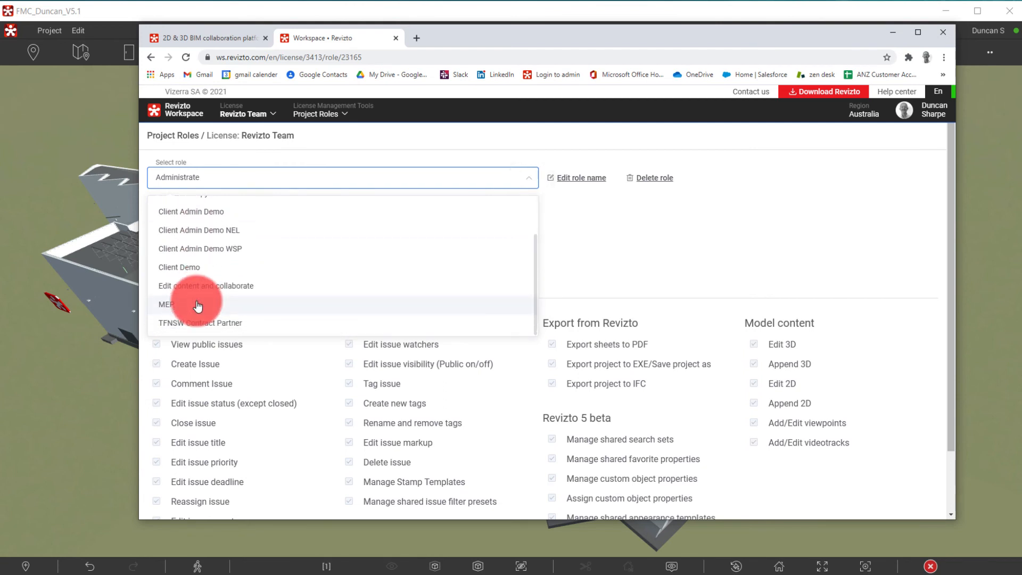
pyautogui.scroll(2, 198, 304)
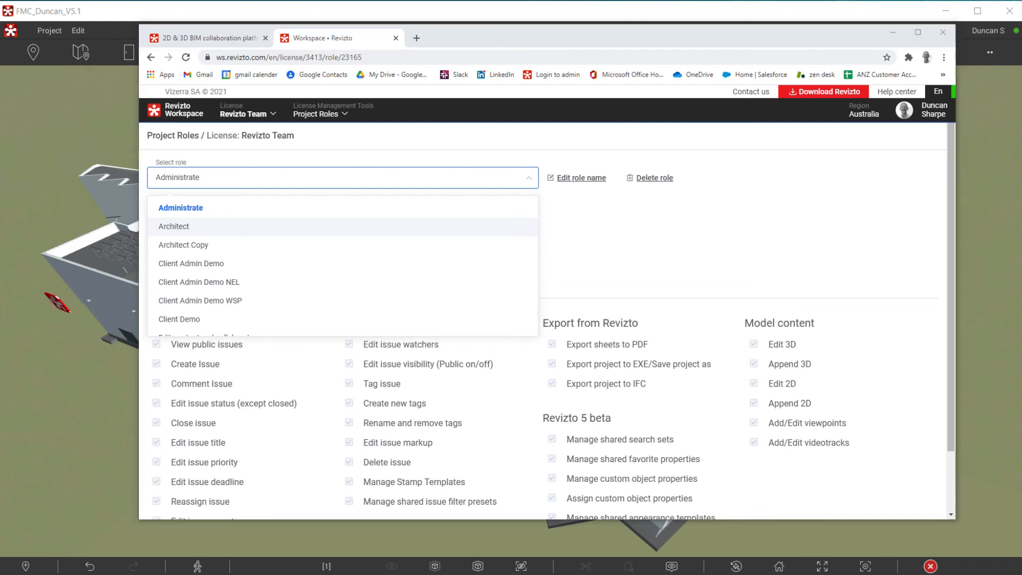
# Switch to the Photos window with the export options screenshot and place it over the browser.
pyautogui.moveTo(1021, 55); pyautogui.dragTo(352, 37)
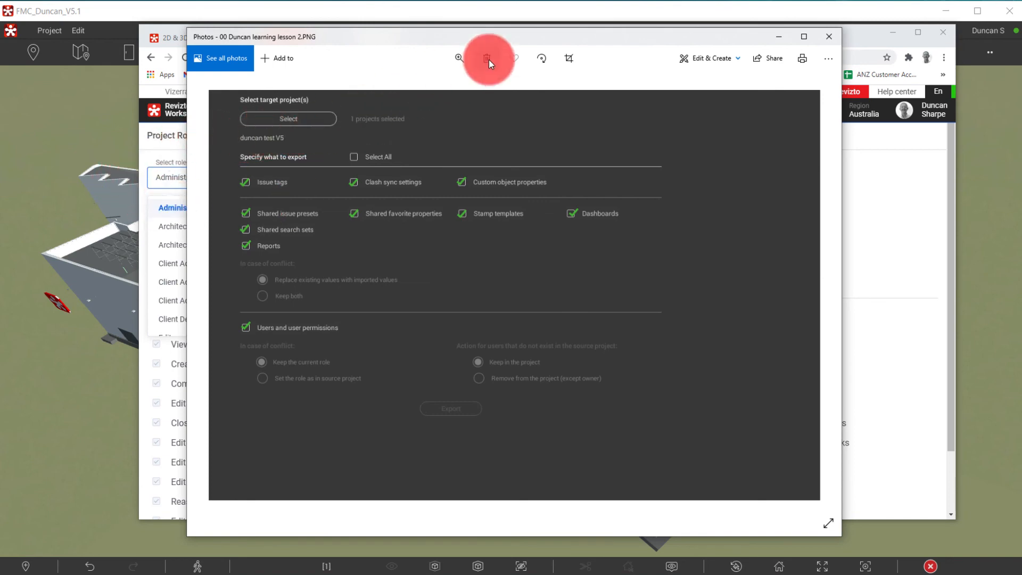
# Close the screenshot and browser windows and open the export settings of the FMC_Duncan_V5.1 project in Revizto.
pyautogui.click(827, 41)
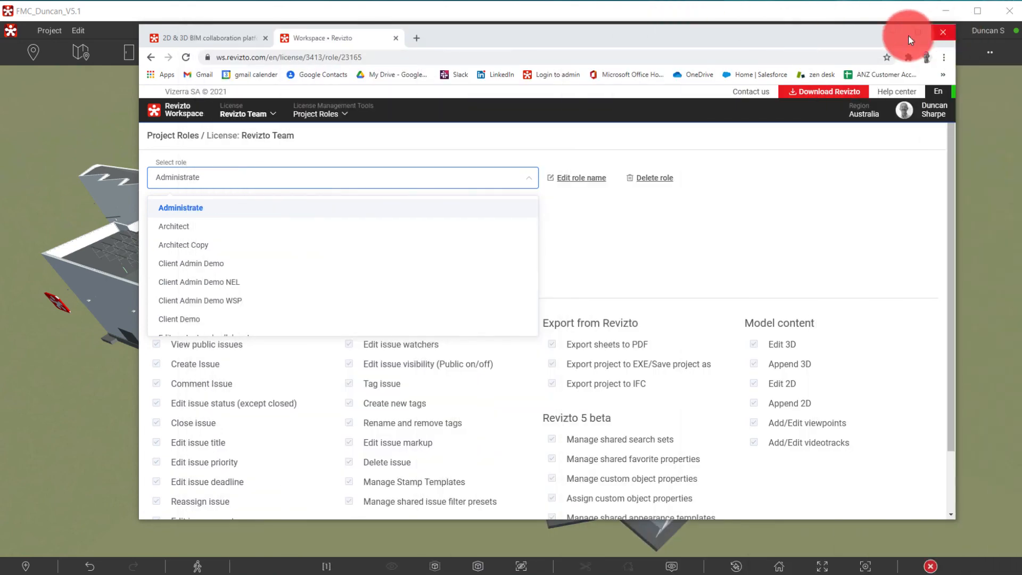
pyautogui.click(951, 31)
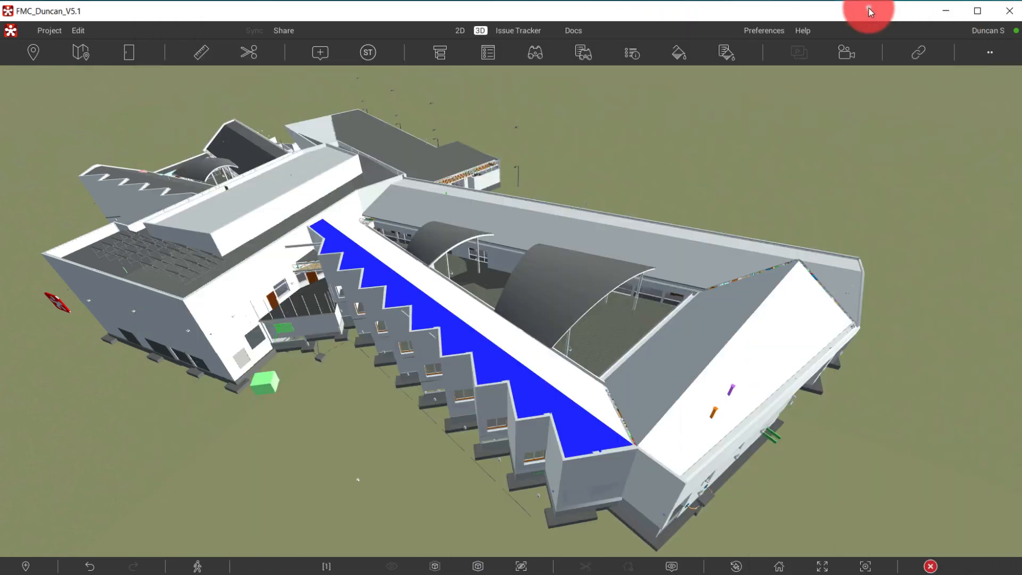
pyautogui.click(44, 30)
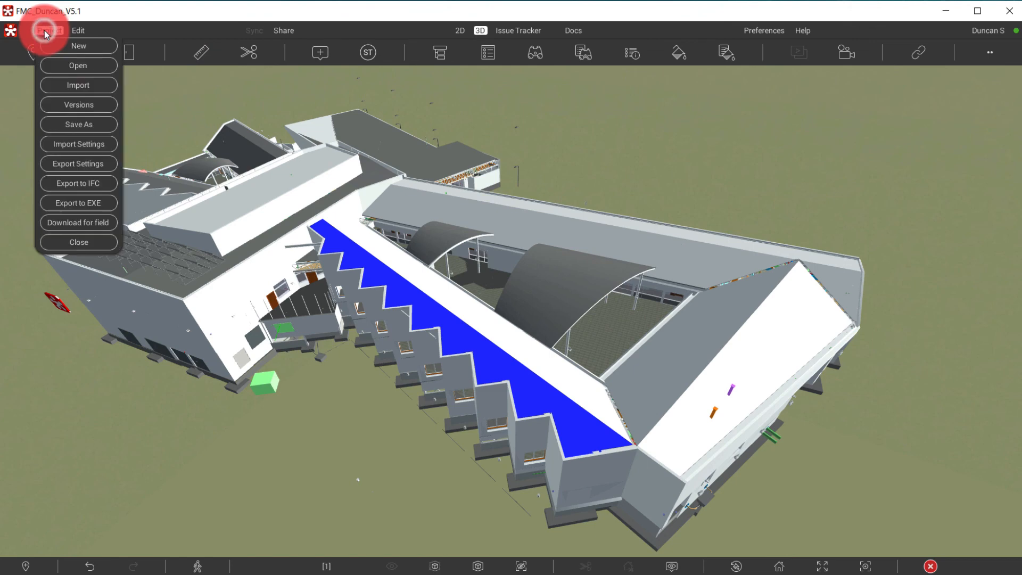
pyautogui.click(69, 160)
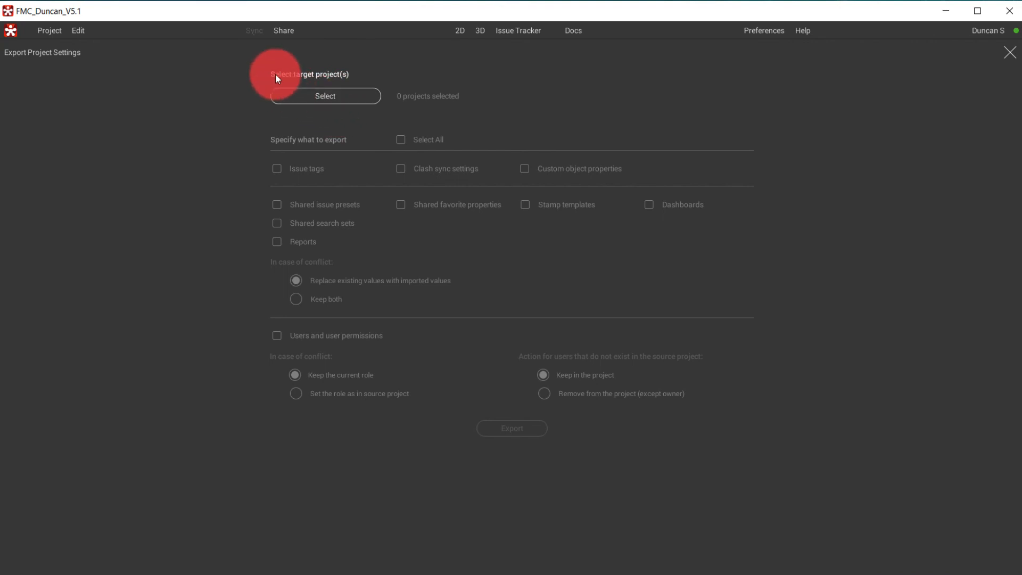
# Export all project settings, including users and user permissions, to the target project LESSON 2 - EXPORT SETTINGS.
pyautogui.click(320, 97)
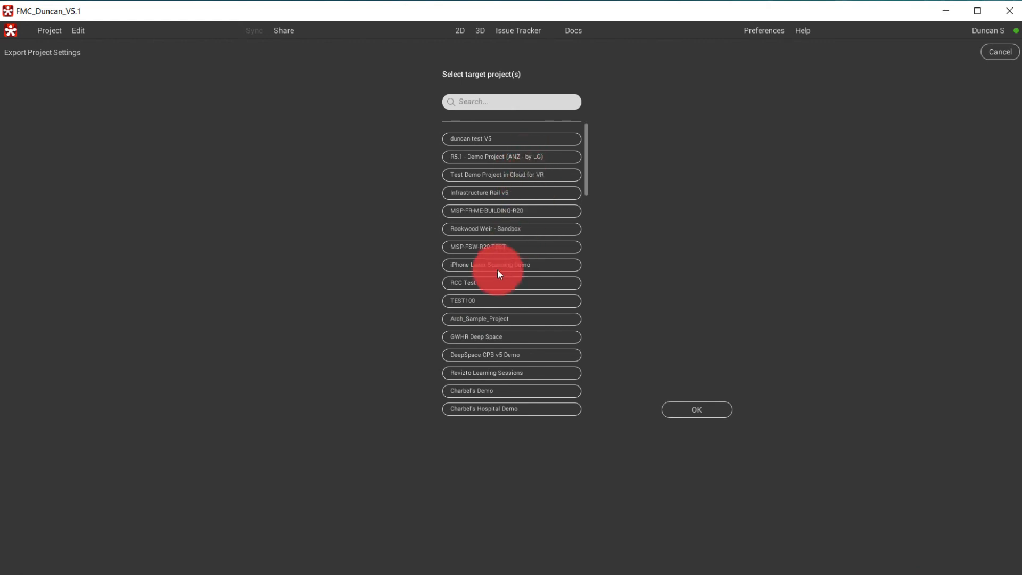
pyautogui.scroll(-5, 525, 159)
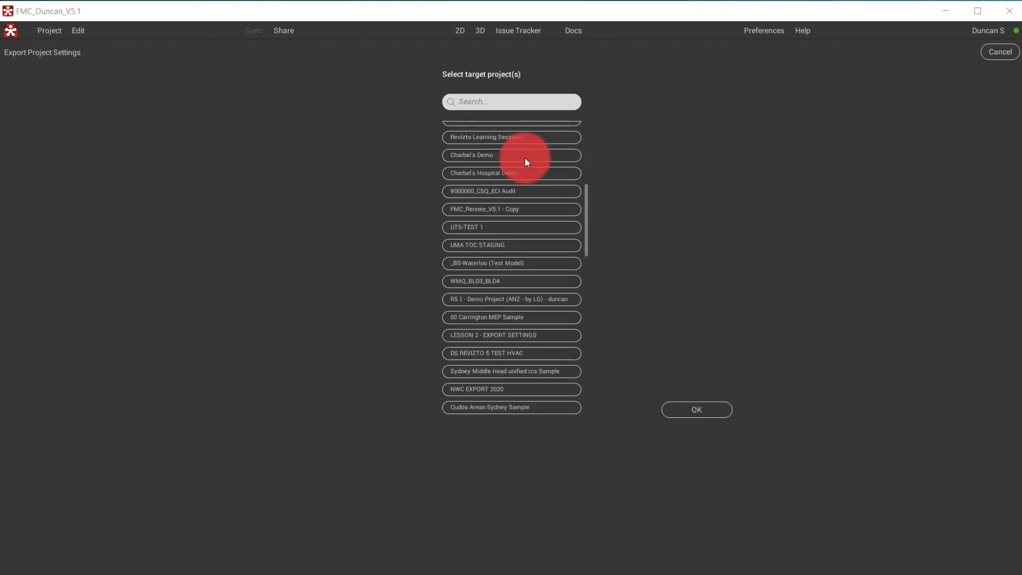
pyautogui.click(491, 334)
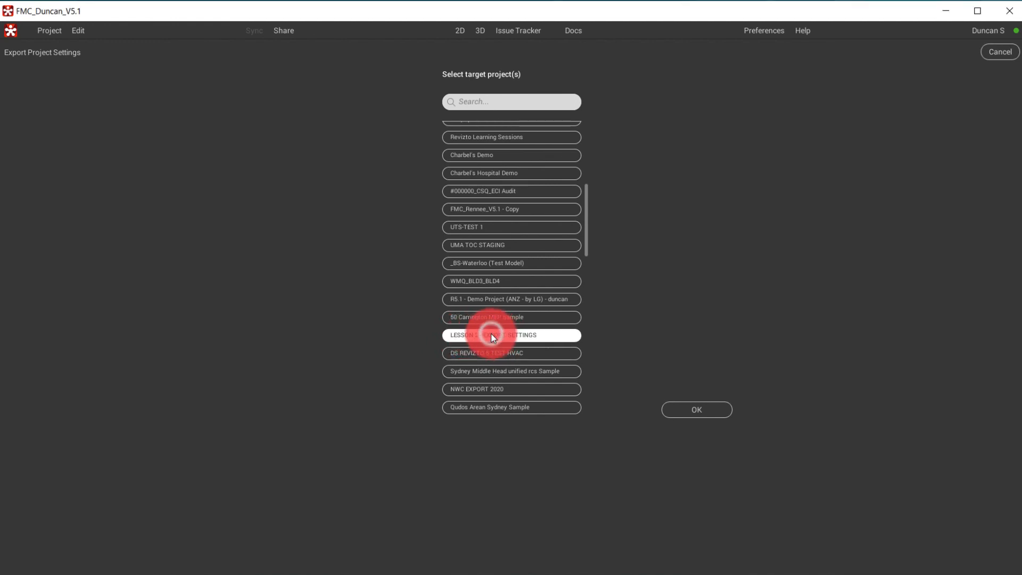
pyautogui.click(697, 412)
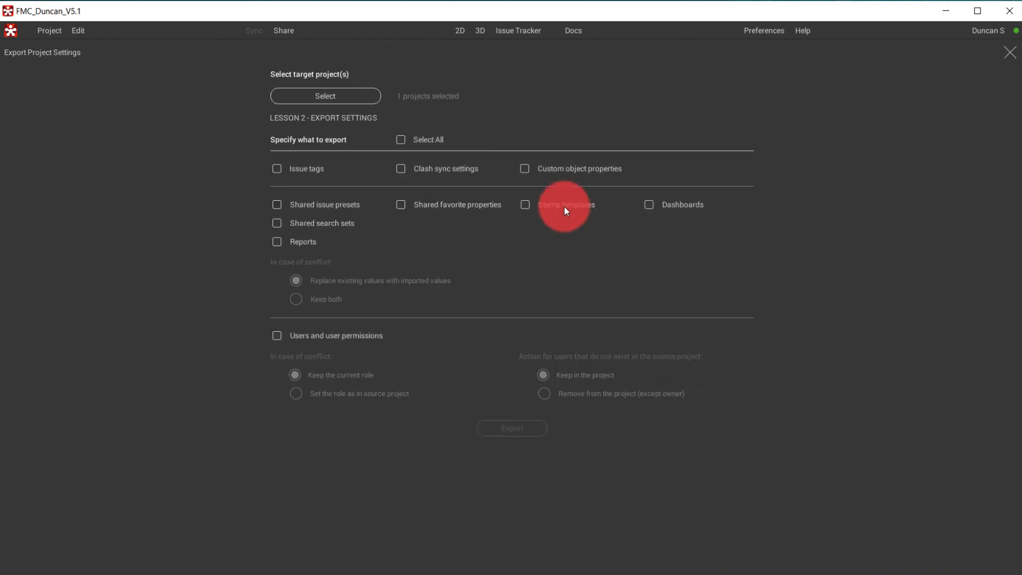
pyautogui.click(401, 139)
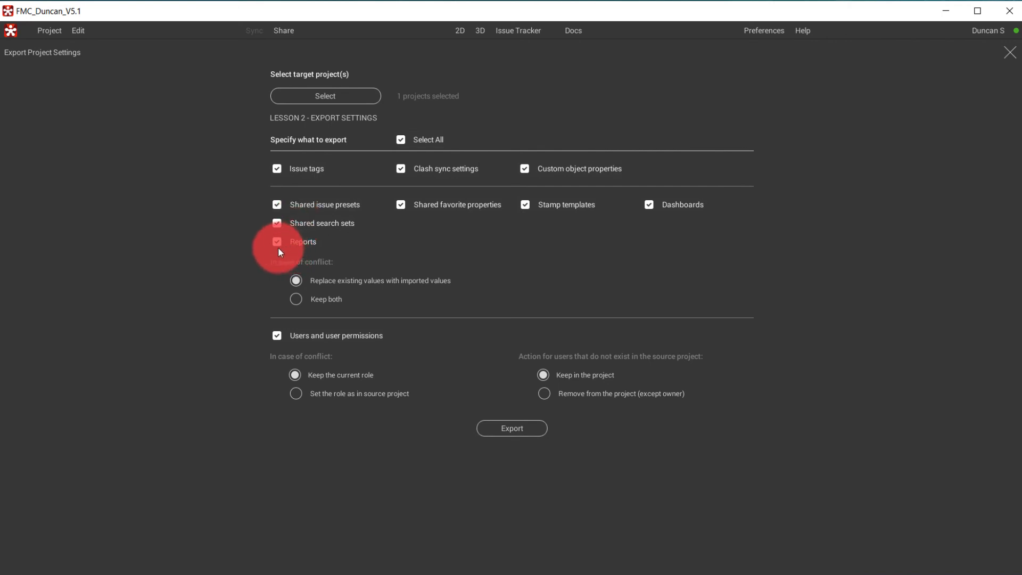
pyautogui.click(512, 429)
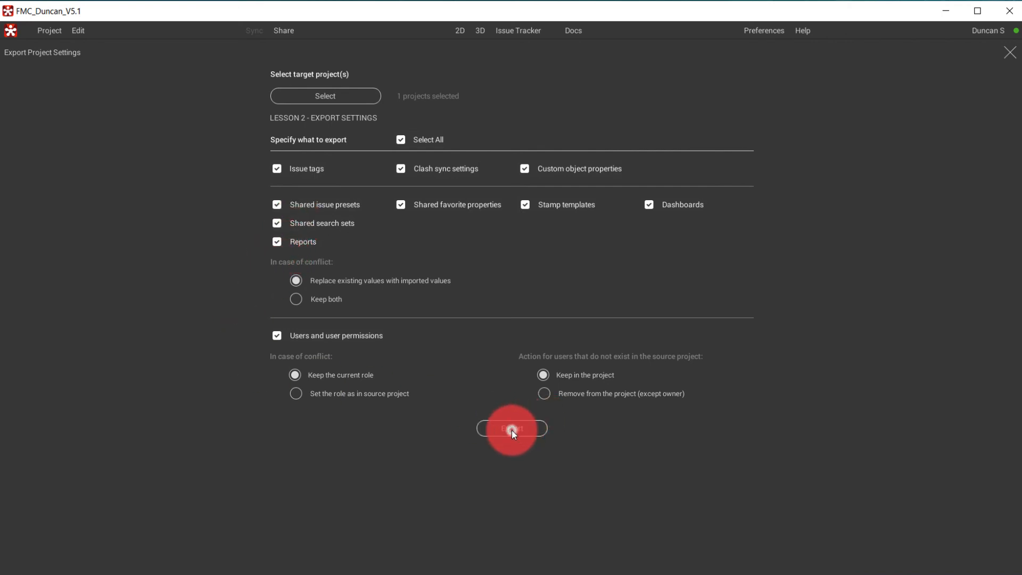